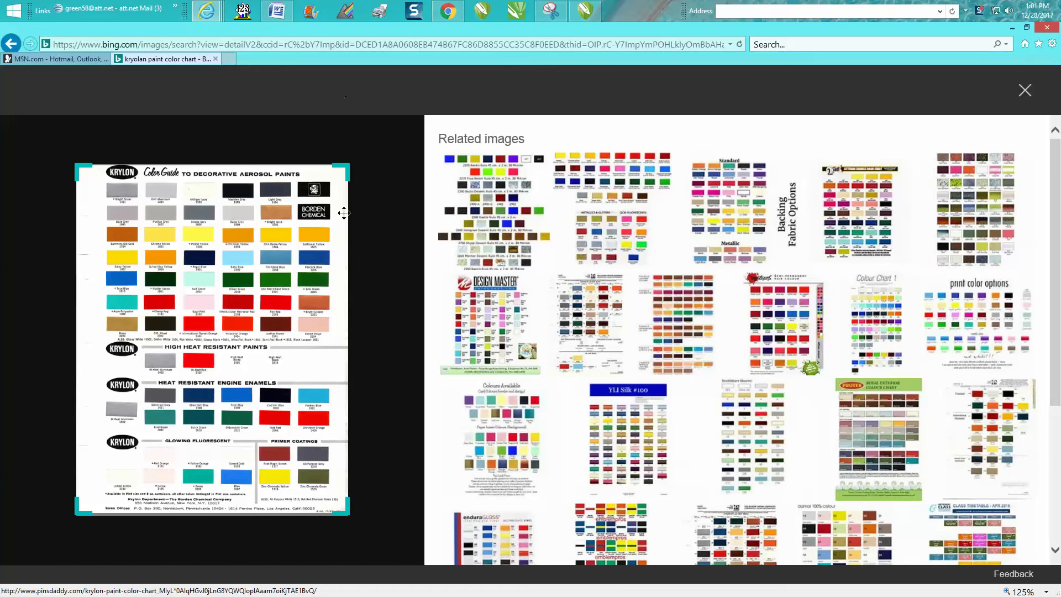
# Bring the Snipping Tool window up over the Krylon Color Guide paint chart
pyautogui.click(553, 7)
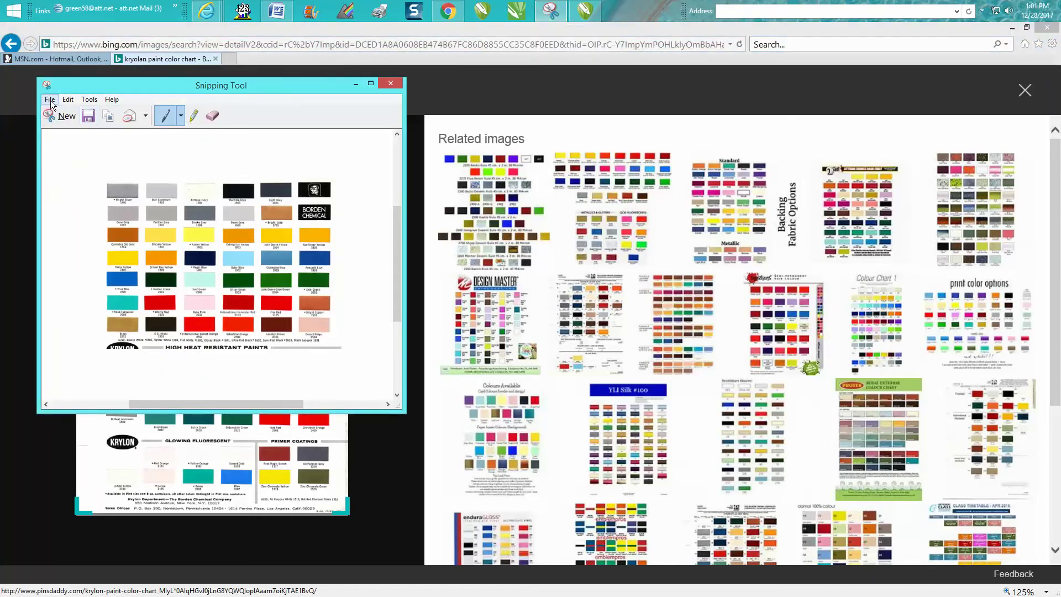
# Capture a fresh snip of the Krylon chart's colour swatches
pyautogui.click(62, 115)
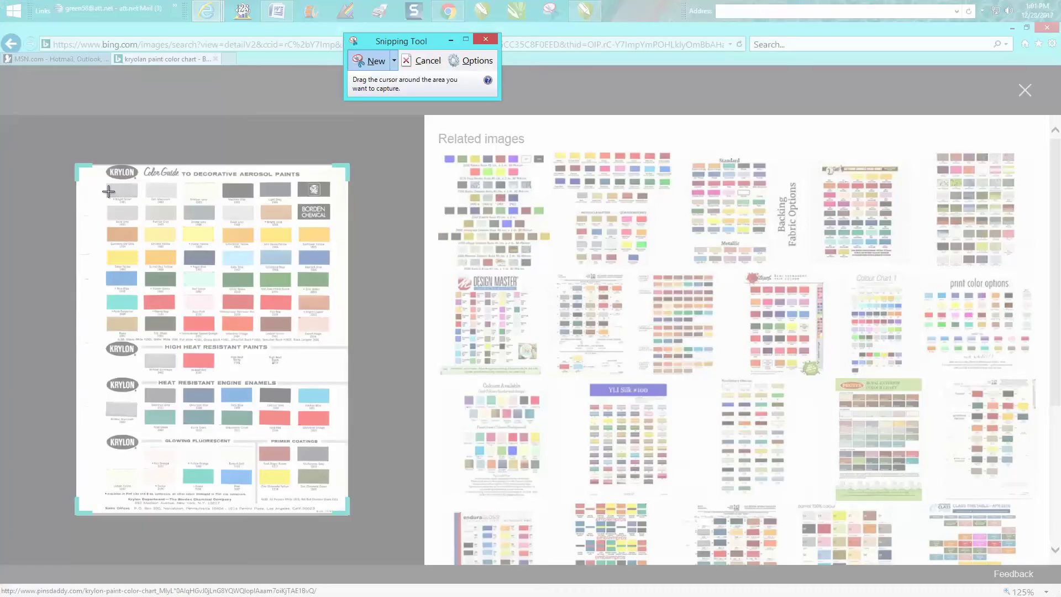
pyautogui.moveTo(93, 178); pyautogui.dragTo(349, 346)
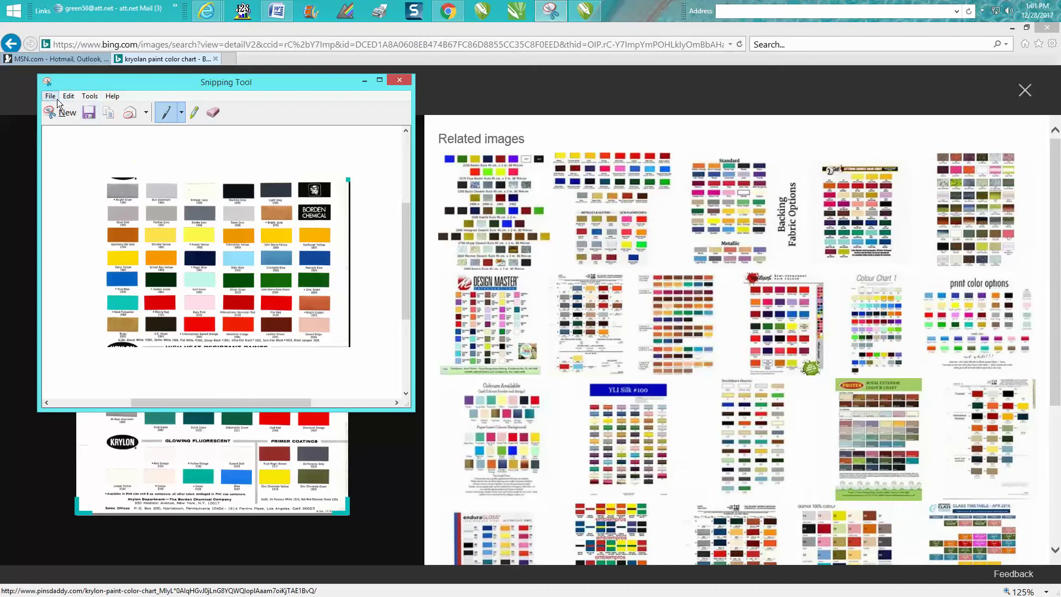
pyautogui.click(51, 96)
# Cancel the close prompts to keep the snip open unsaved, then return to CorelDRAW
pyautogui.click(73, 154)
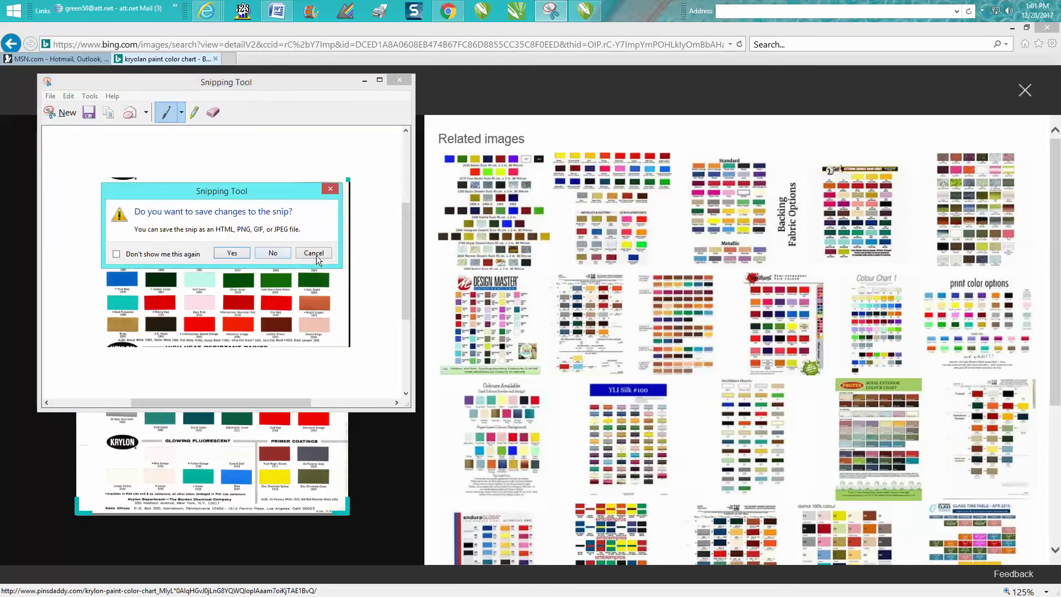
pyautogui.click(316, 254)
pyautogui.click(394, 80)
pyautogui.click(313, 253)
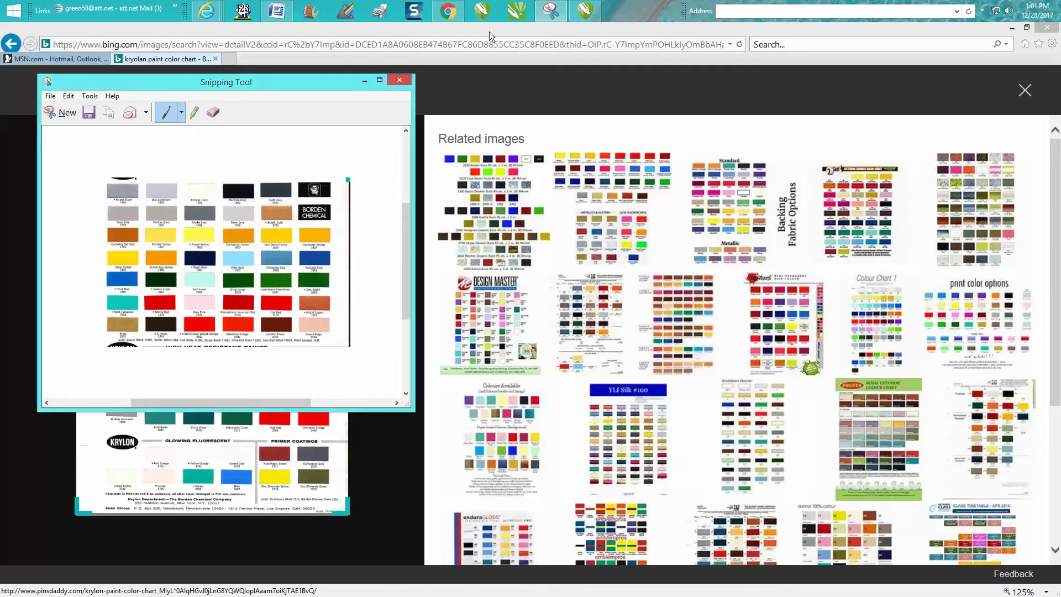
pyautogui.click(578, 13)
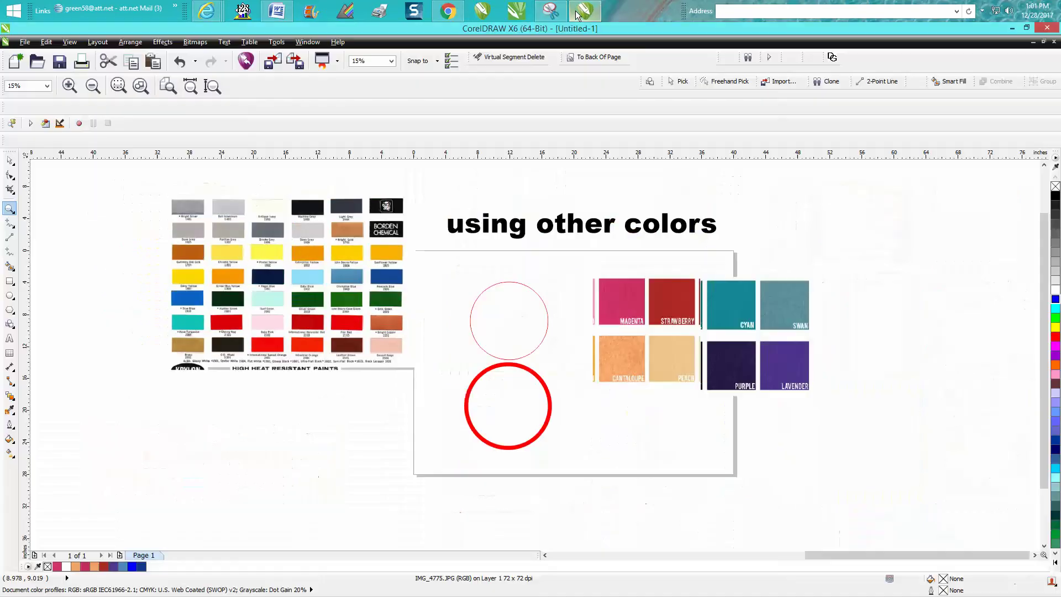
# Import color video 2.JPG, enlarge it about fourfold and set it beside the existing swatches
pyautogui.click(23, 43)
pyautogui.click(47, 205)
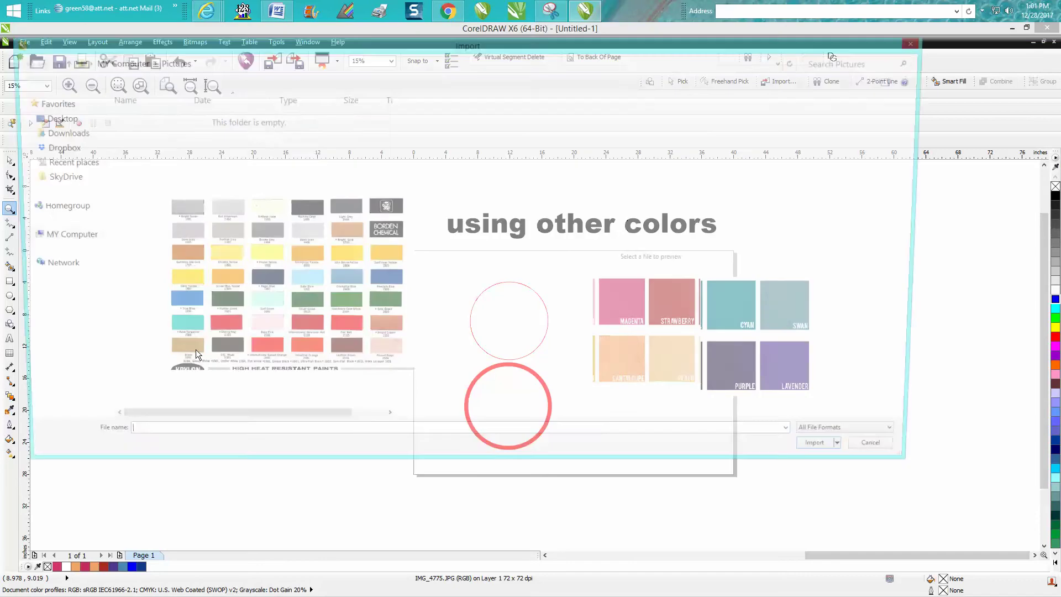
pyautogui.write('col')
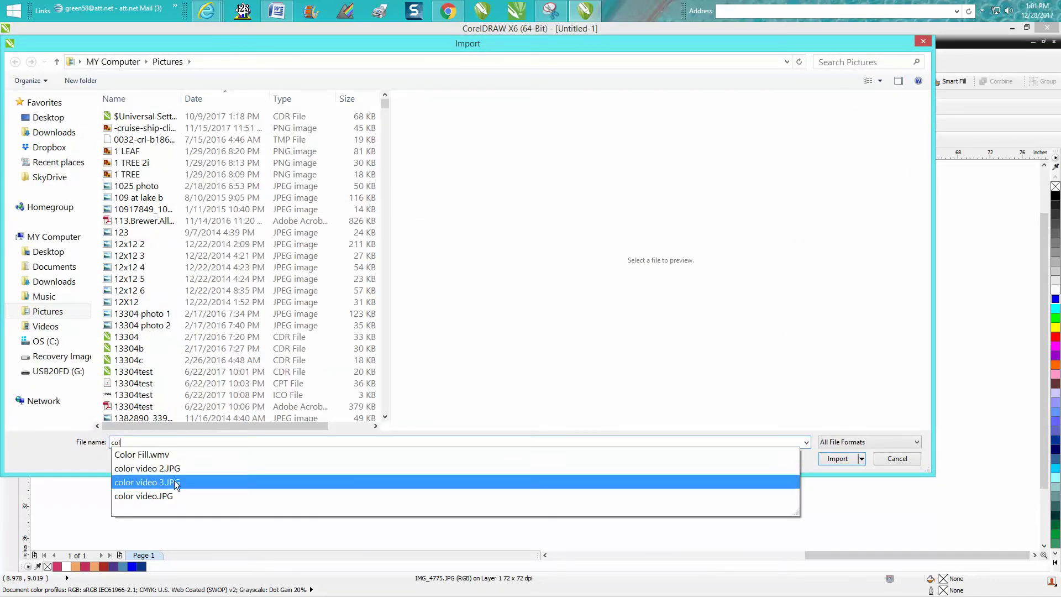
pyautogui.click(752, 468)
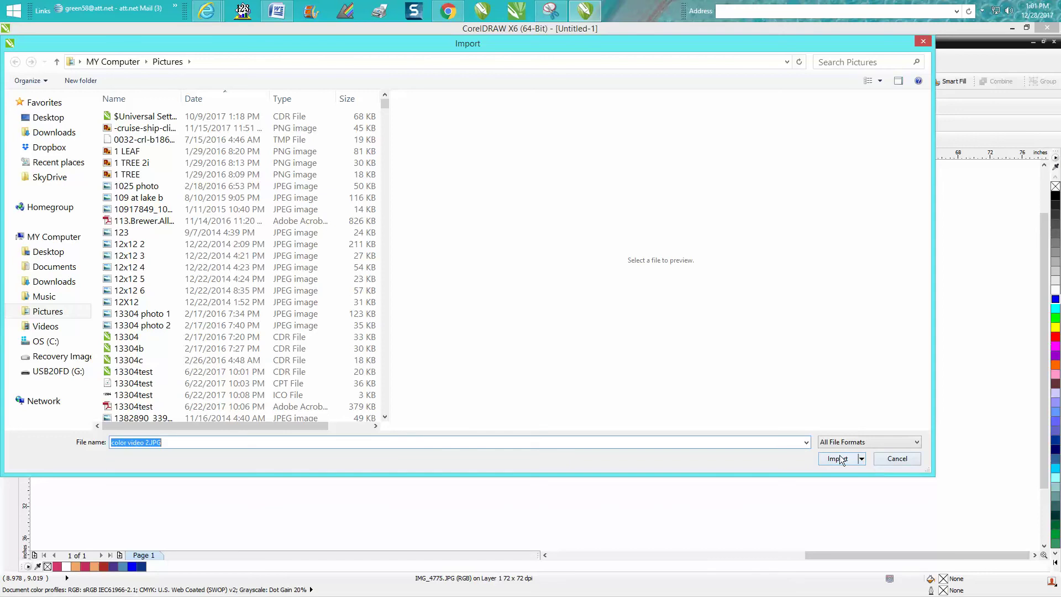
pyautogui.click(838, 458)
pyautogui.click(927, 288)
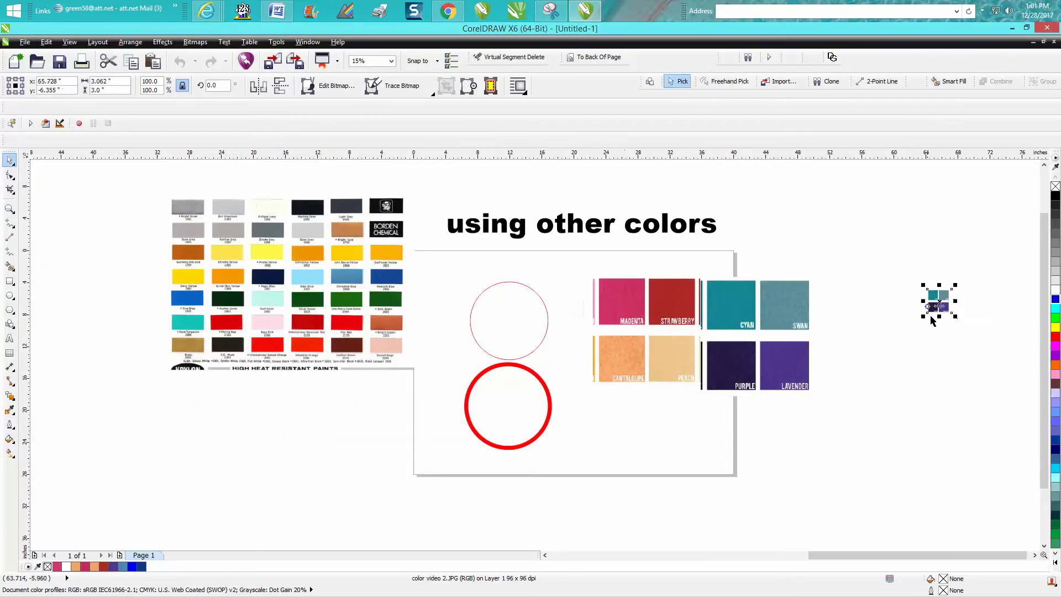
pyautogui.moveTo(859, 348); pyautogui.dragTo(954, 324)
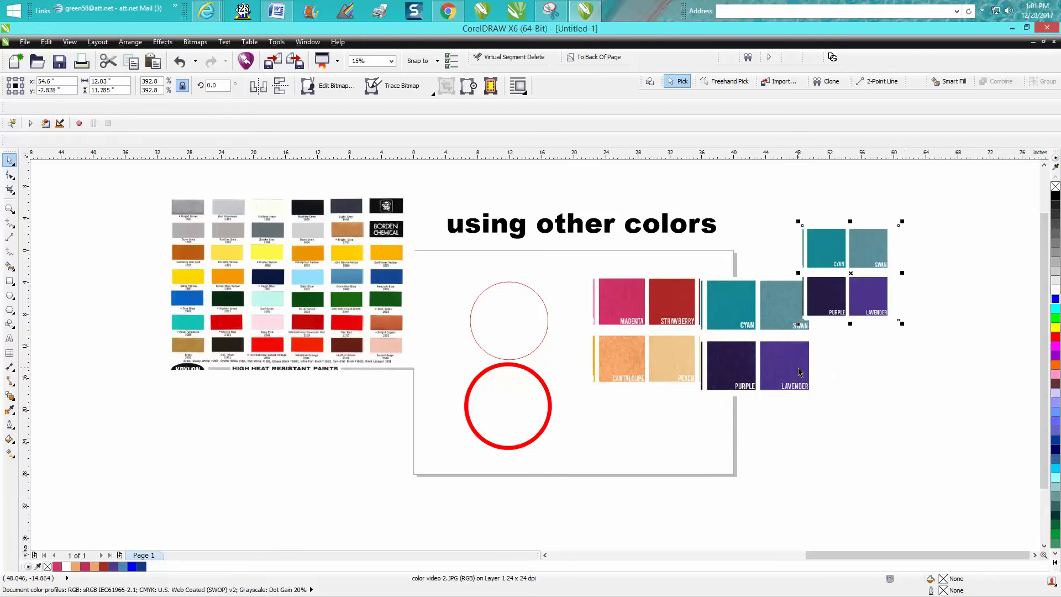
pyautogui.moveTo(850, 272); pyautogui.dragTo(869, 333)
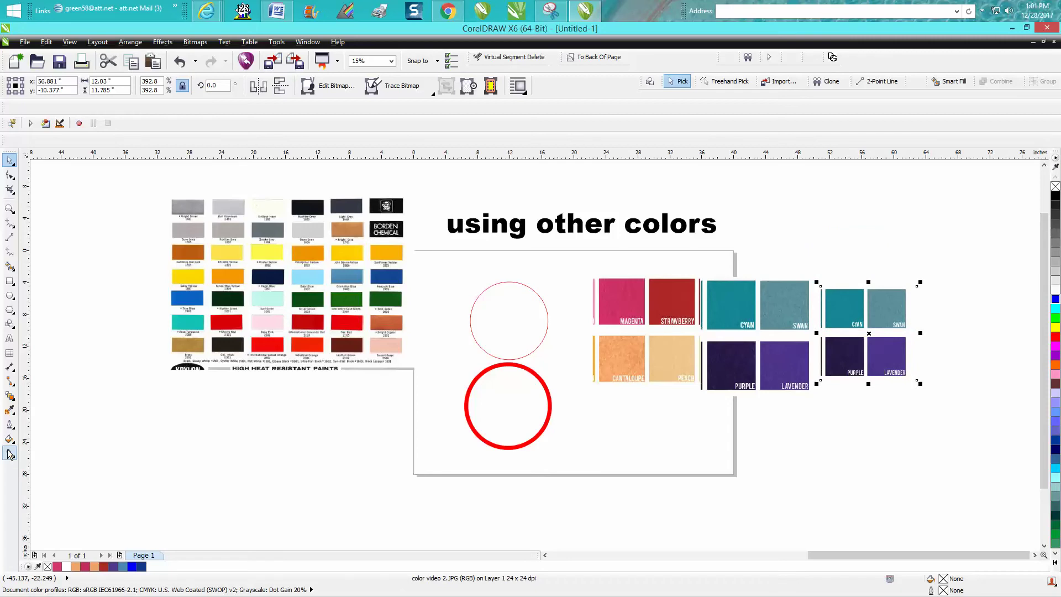
pyautogui.click(12, 414)
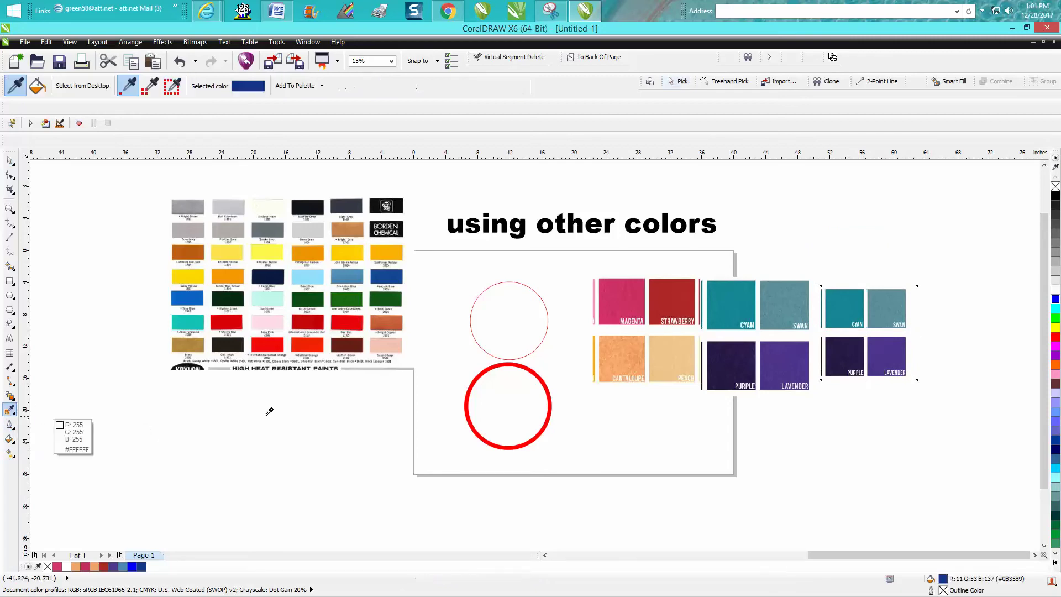
pyautogui.click(794, 356)
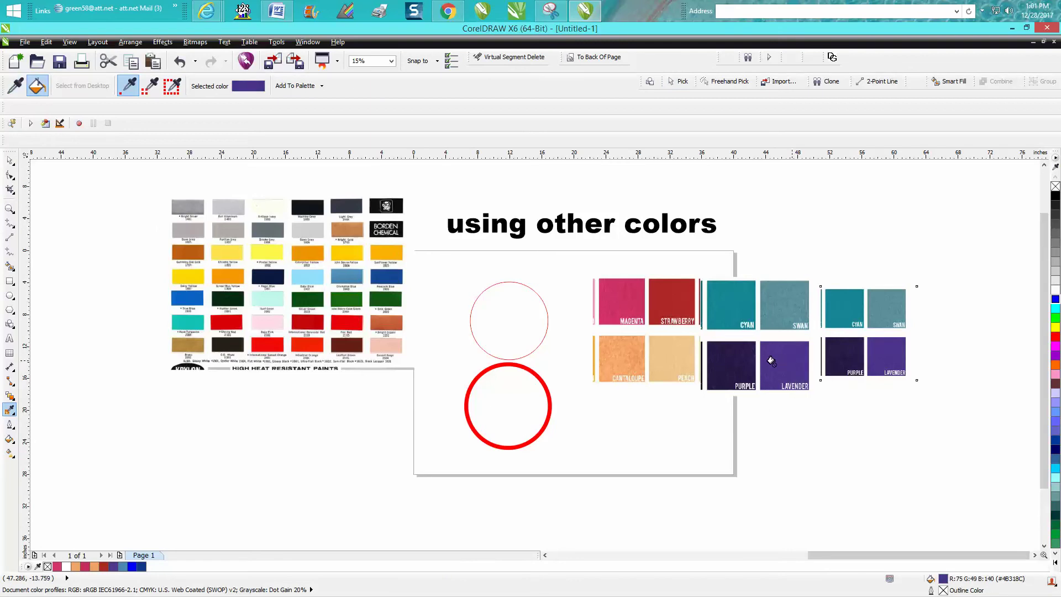
pyautogui.click(496, 400)
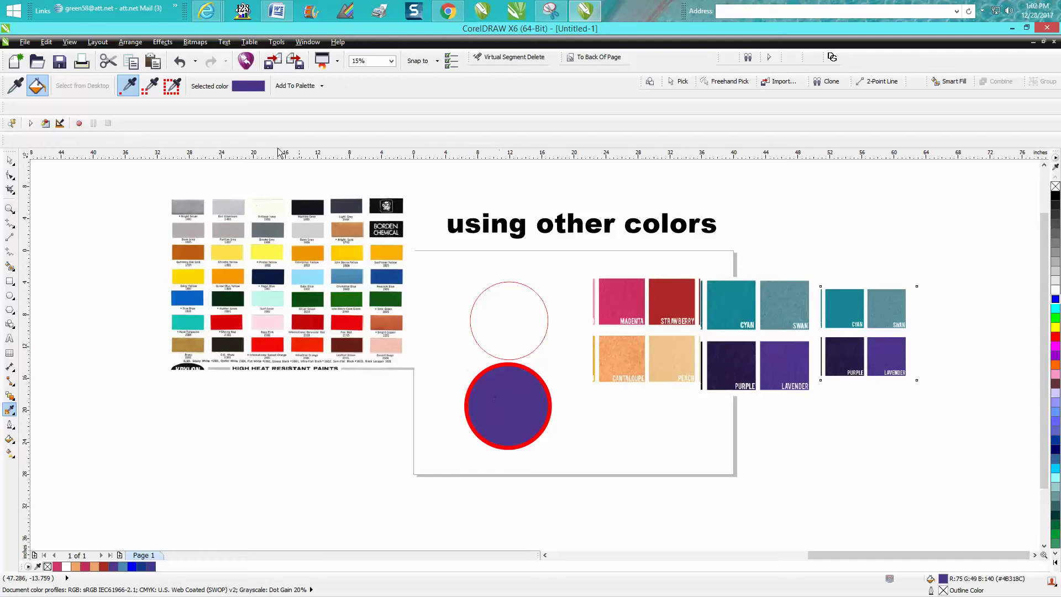
pyautogui.click(180, 61)
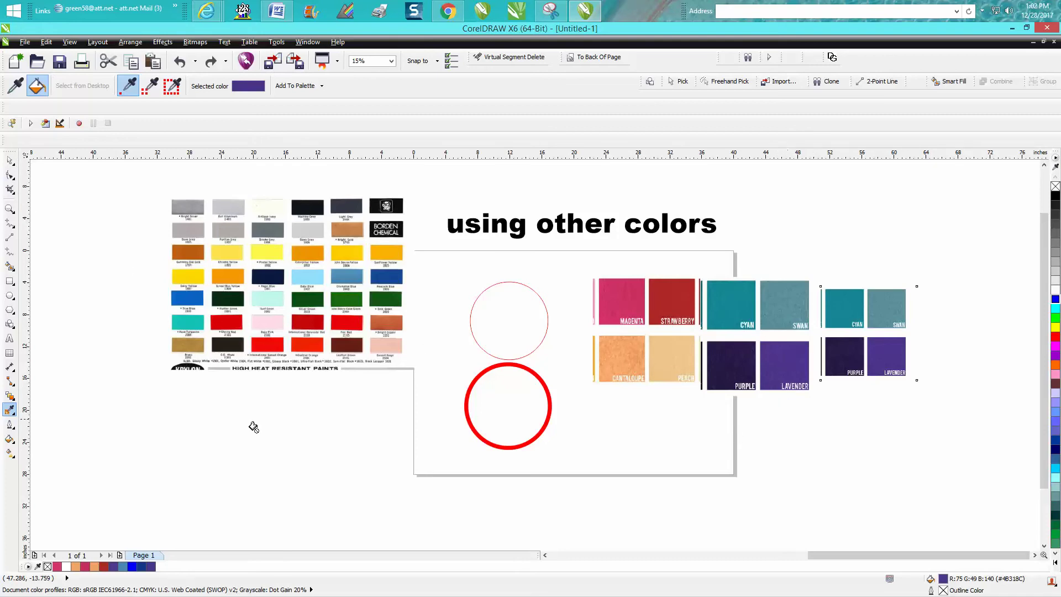
# Resample the Lavender swatch with the Color Eyedropper, then deselect the swatch image
pyautogui.click(14, 414)
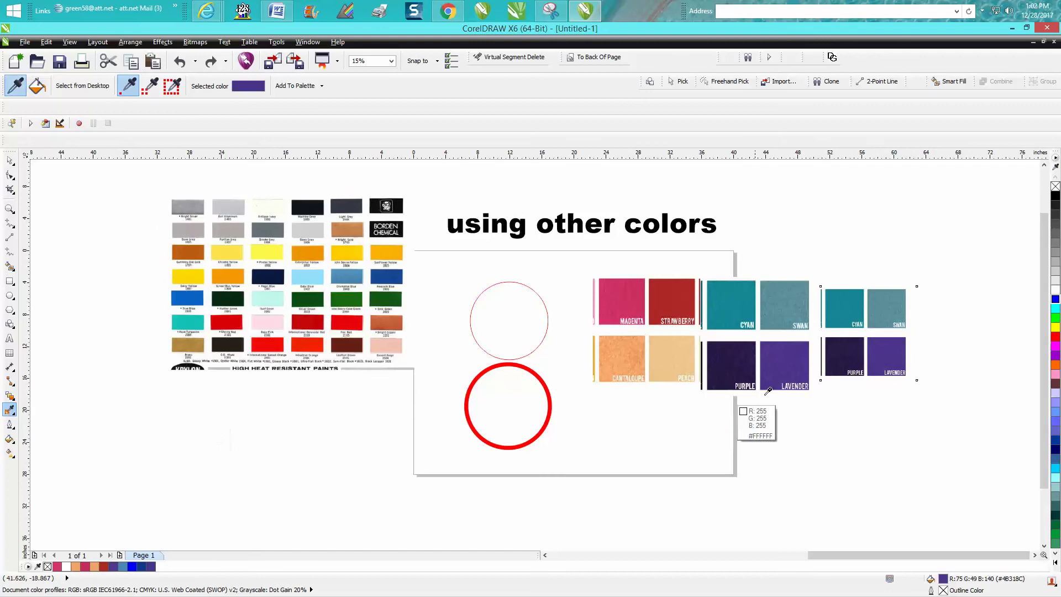
pyautogui.click(776, 368)
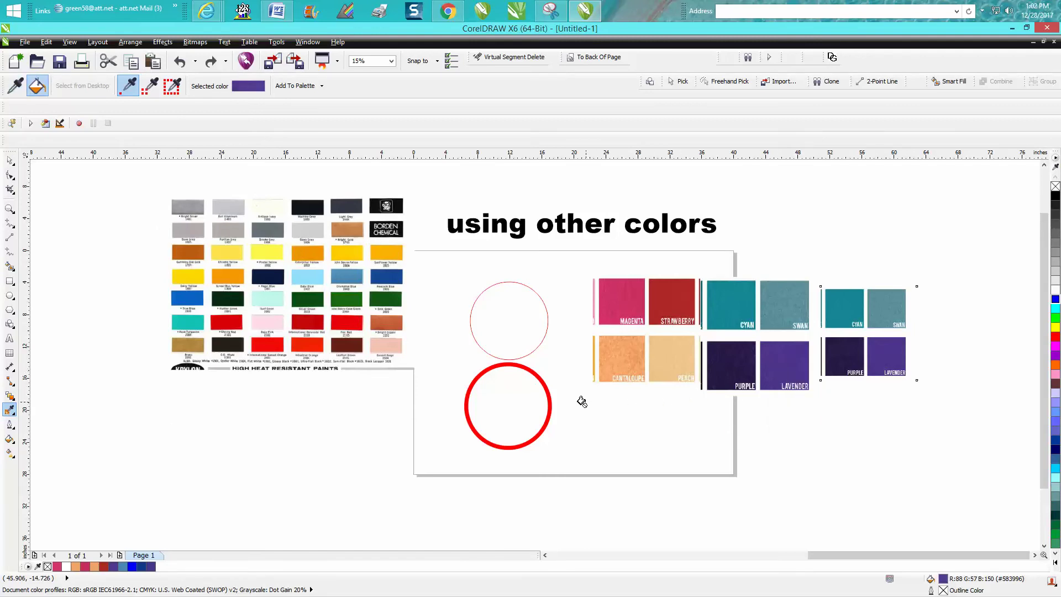
pyautogui.click(502, 396)
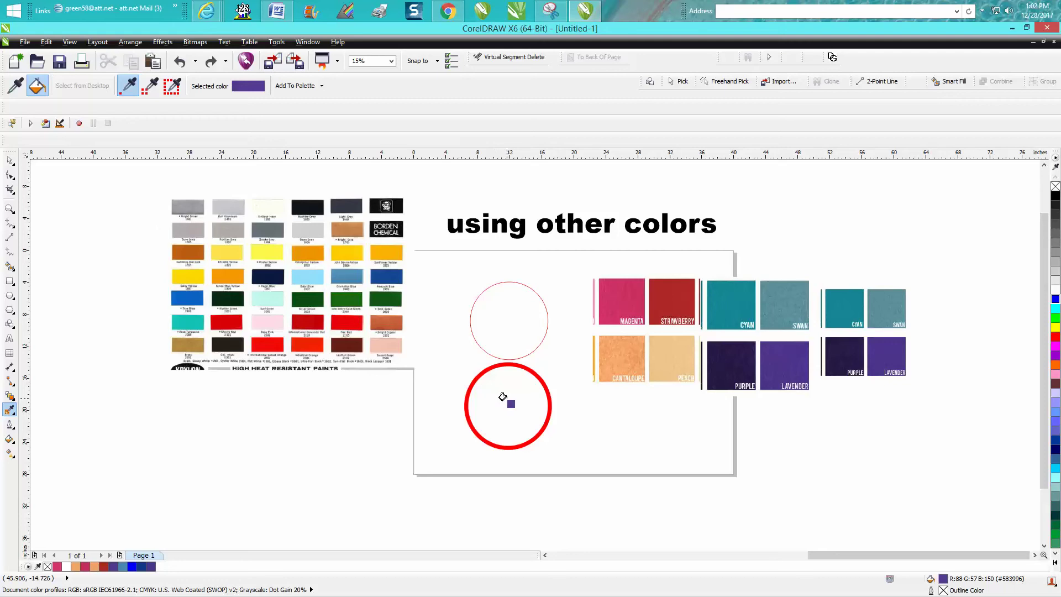
# Select the thick red ring and zoom in on it
pyautogui.click(10, 160)
pyautogui.moveTo(436, 359); pyautogui.dragTo(612, 460)
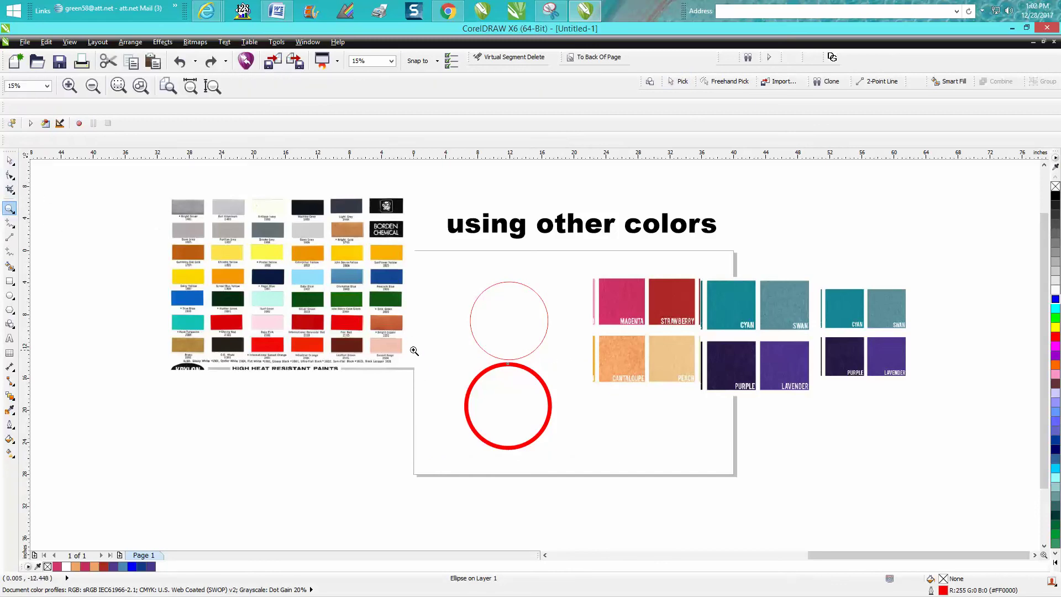
pyautogui.moveTo(446, 352); pyautogui.dragTo(602, 469)
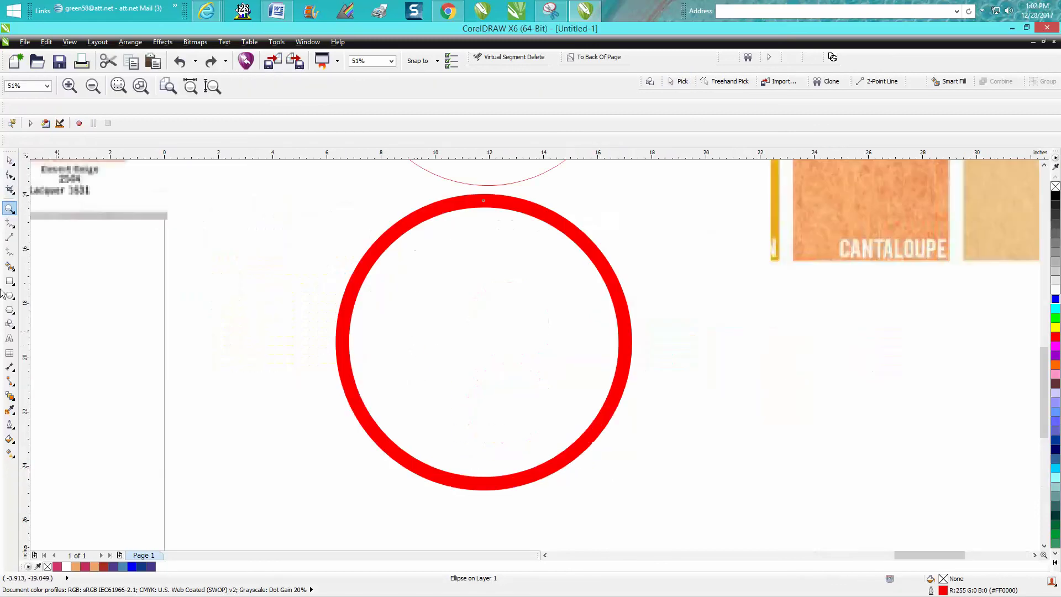
# Eyedrop the Cantaloupe swatch and turn the ring's outline cantaloupe orange
pyautogui.click(10, 410)
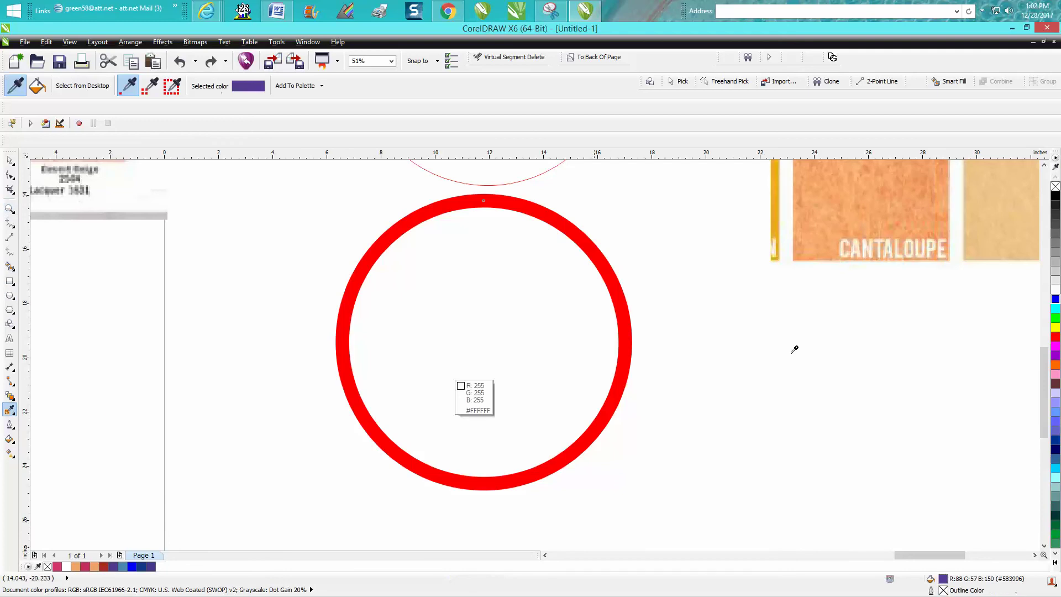
pyautogui.click(881, 202)
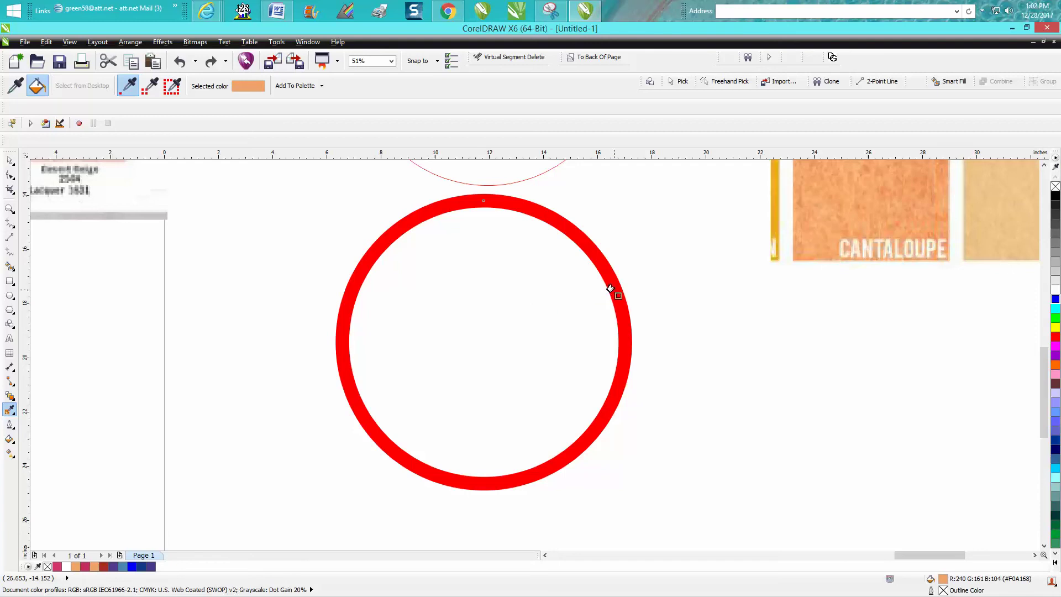
pyautogui.click(611, 288)
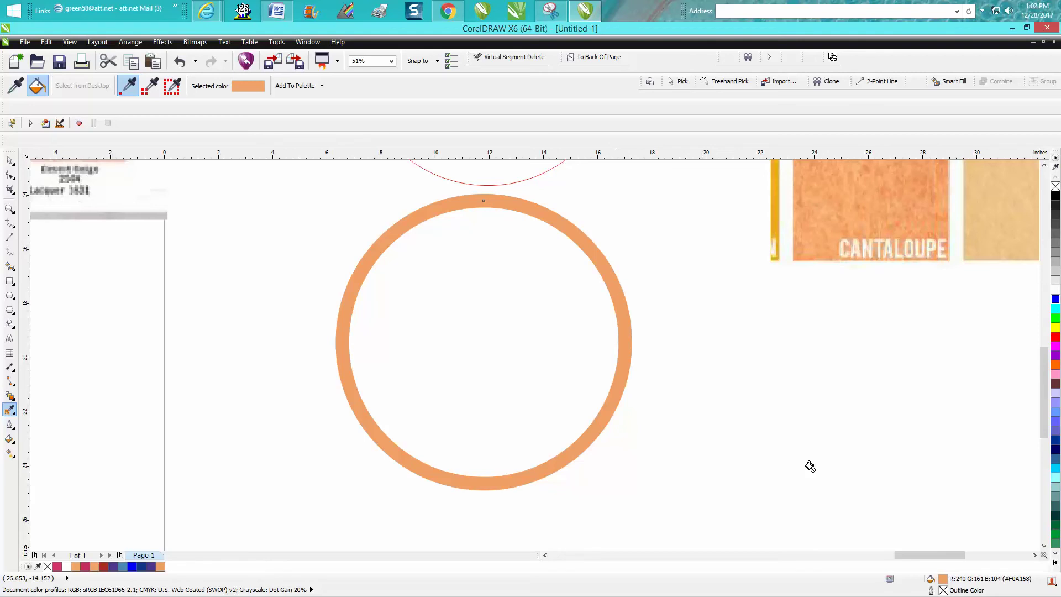
# Zoom out and delete all the 'using other colors' swatches, paint chart and circles
pyautogui.scroll(-1, 855, 477)
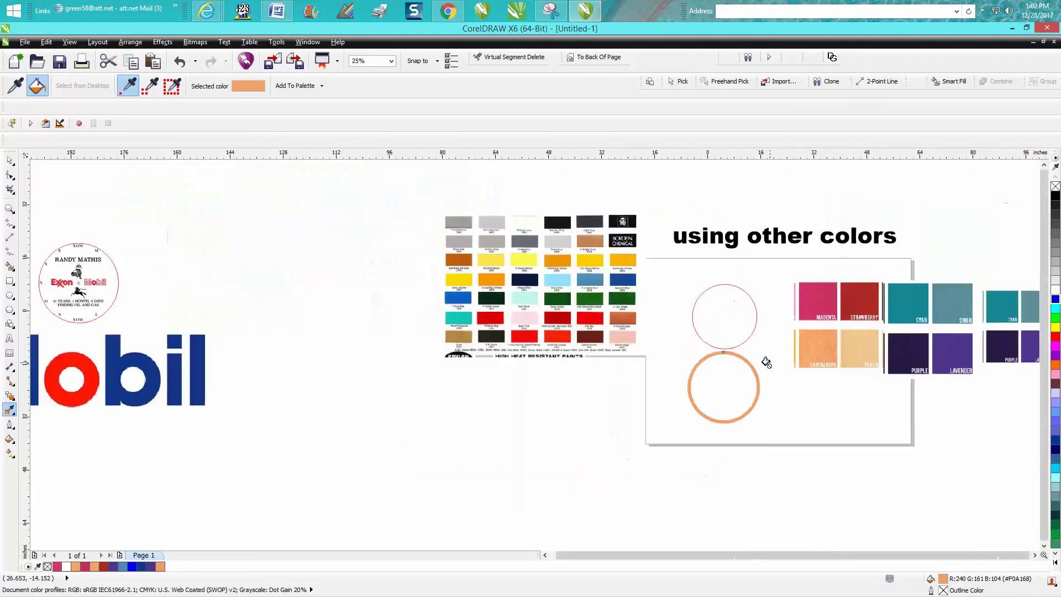
pyautogui.scroll(-2, 761, 362)
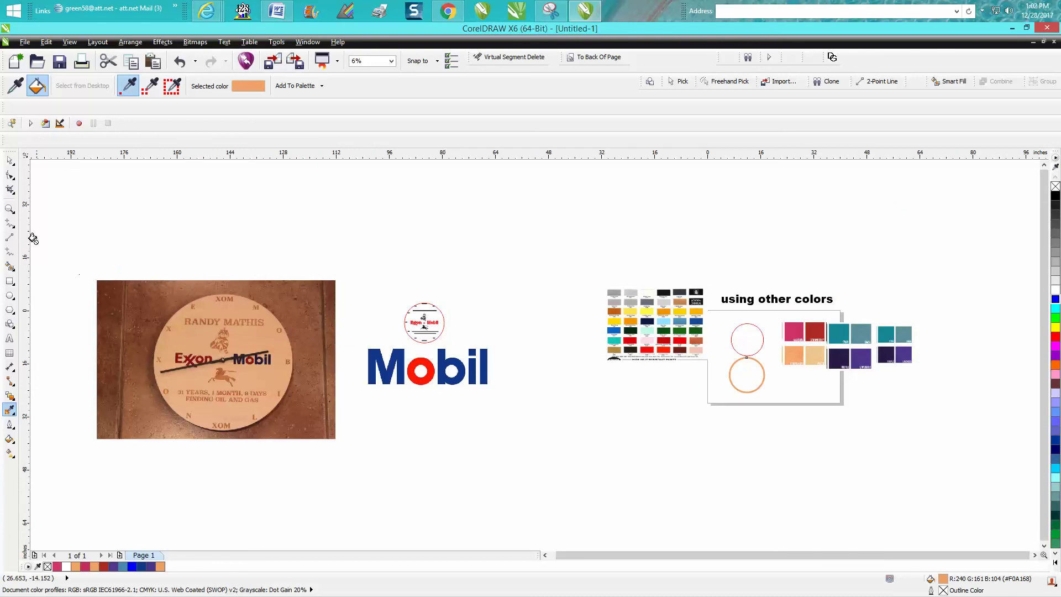
pyautogui.click(10, 160)
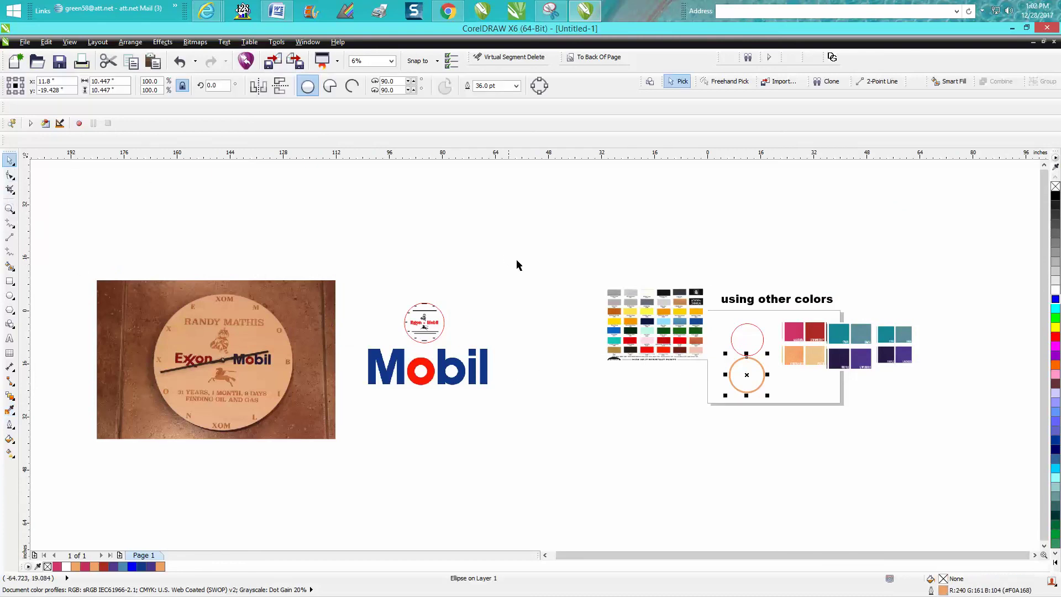
pyautogui.moveTo(589, 274); pyautogui.dragTo(957, 423)
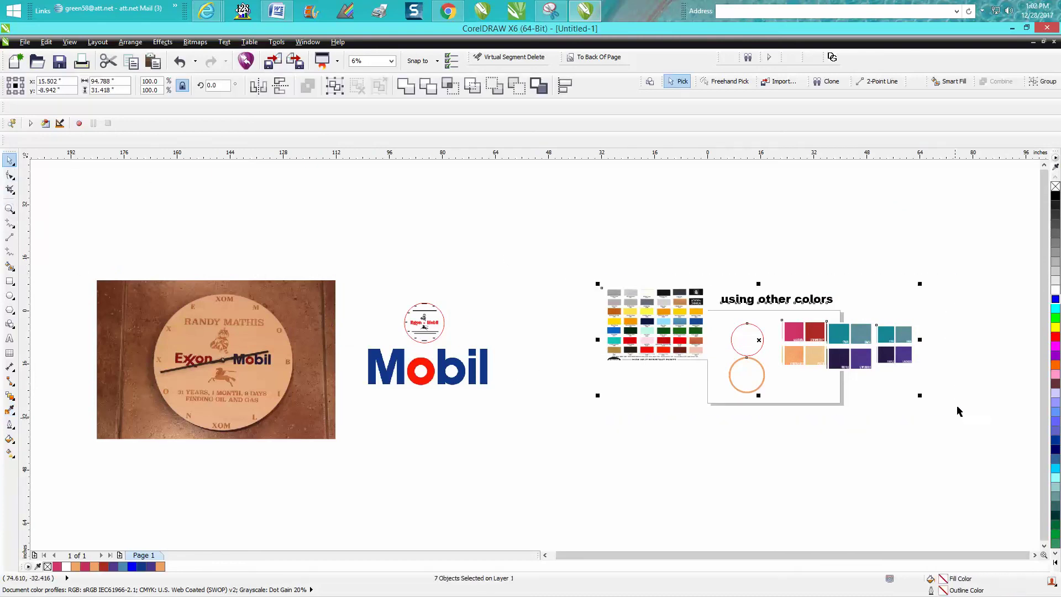
pyautogui.press('Delete')
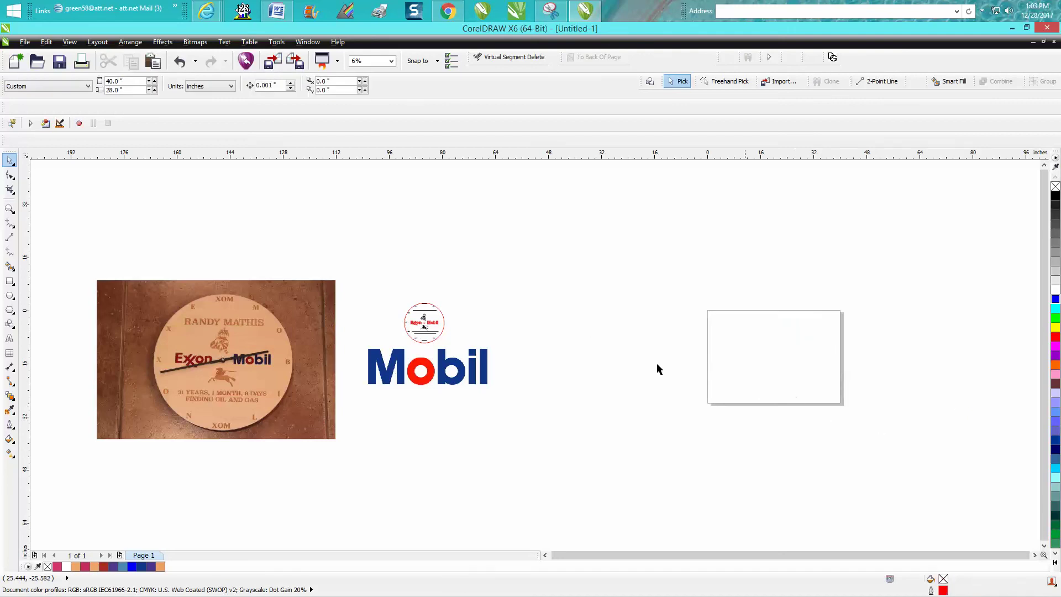
# Zoom in on the clock photo and nudge the Mobil logo slightly right, below the clock design
pyautogui.click(10, 208)
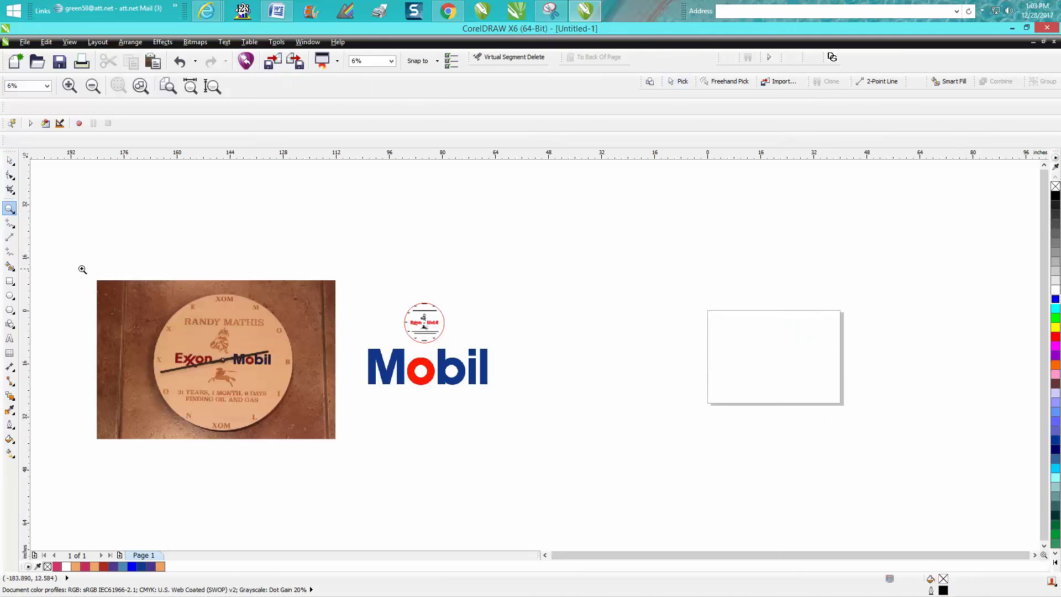
pyautogui.moveTo(82, 269); pyautogui.dragTo(615, 435)
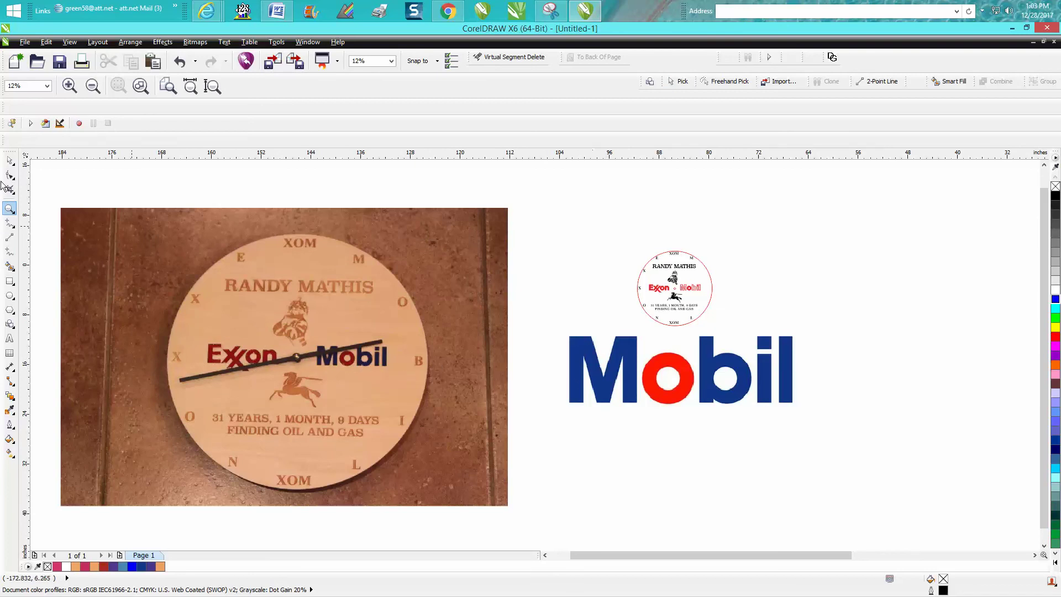
pyautogui.click(10, 160)
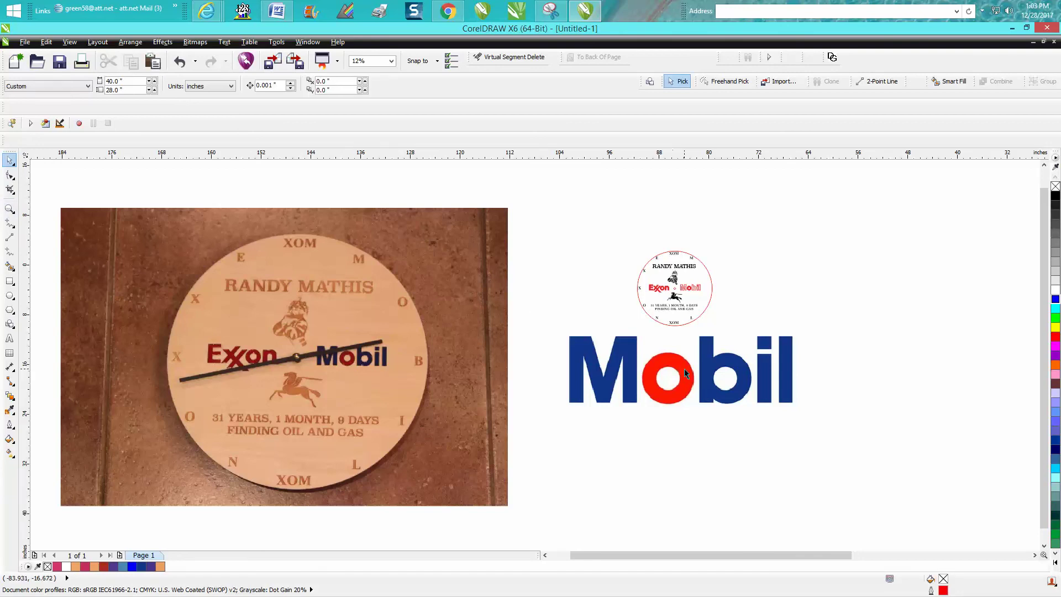
pyautogui.moveTo(685, 369); pyautogui.dragTo(717, 380)
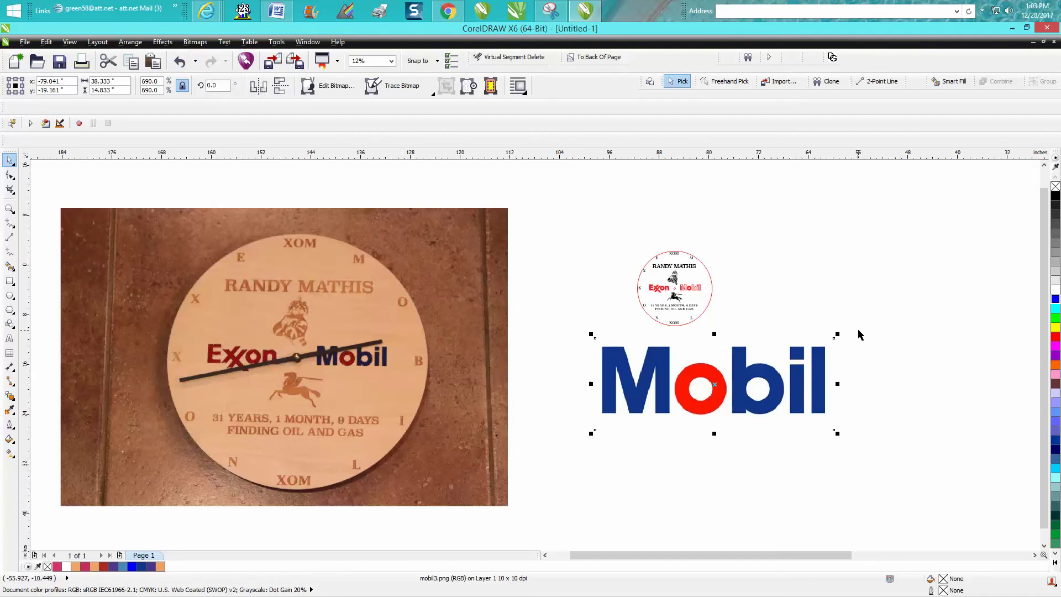
pyautogui.scroll(-1, 862, 327)
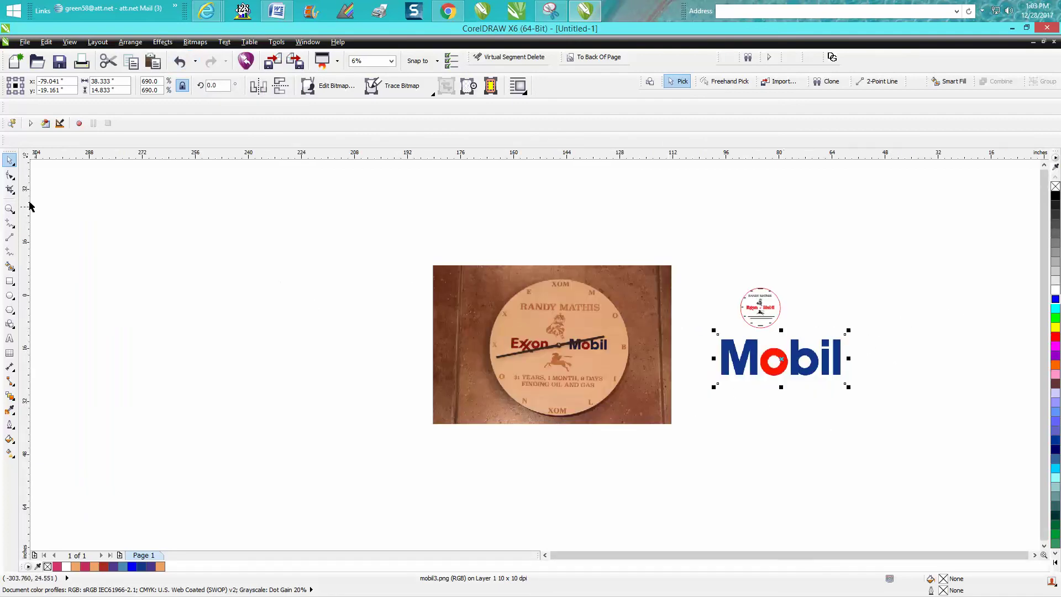
pyautogui.click(10, 208)
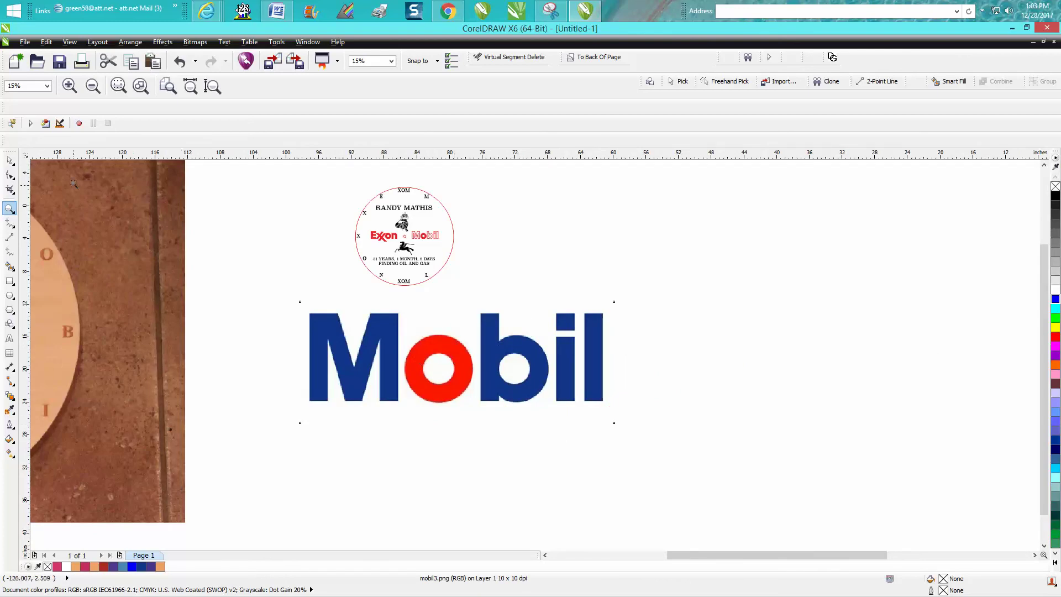
# Shift the Mobil logo slightly left and sample its blue (#0C348B), undoing the stray circle fill
pyautogui.click(10, 161)
pyautogui.moveTo(475, 339); pyautogui.dragTo(485, 320)
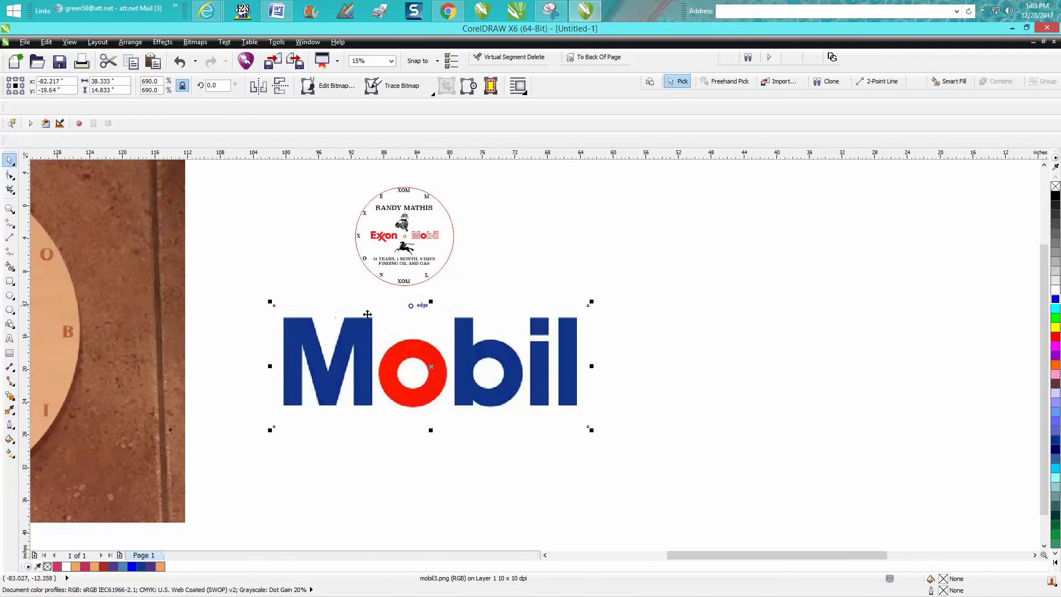
pyautogui.click(10, 410)
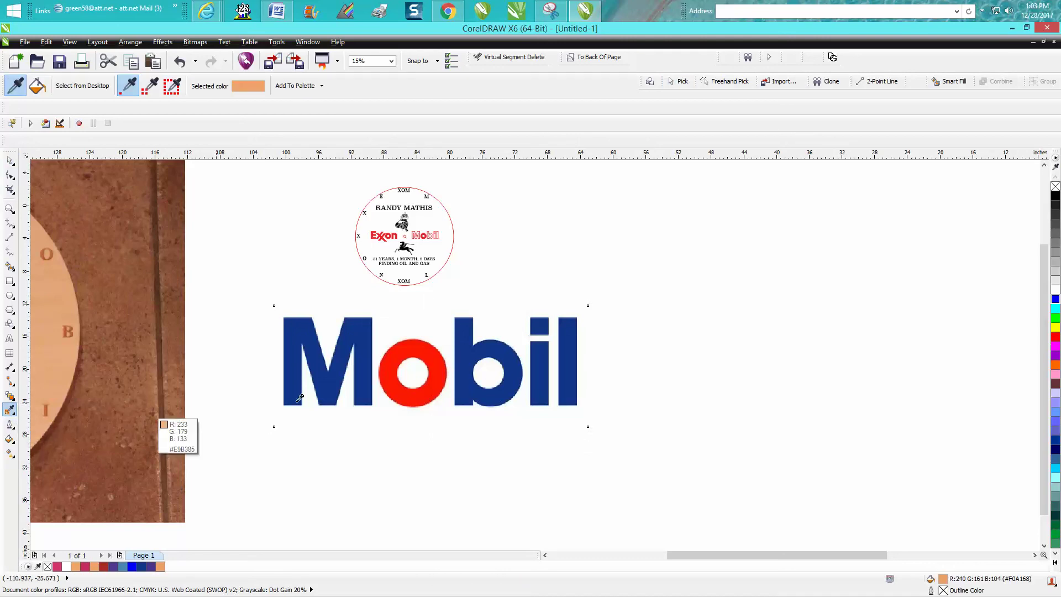
pyautogui.click(470, 354)
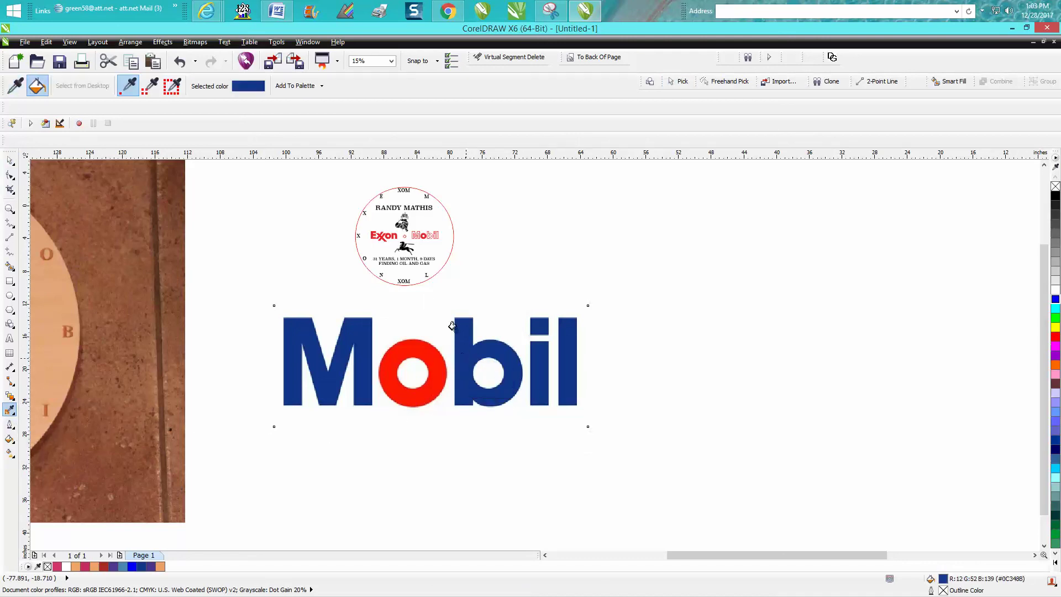
pyautogui.click(414, 235)
pyautogui.click(407, 225)
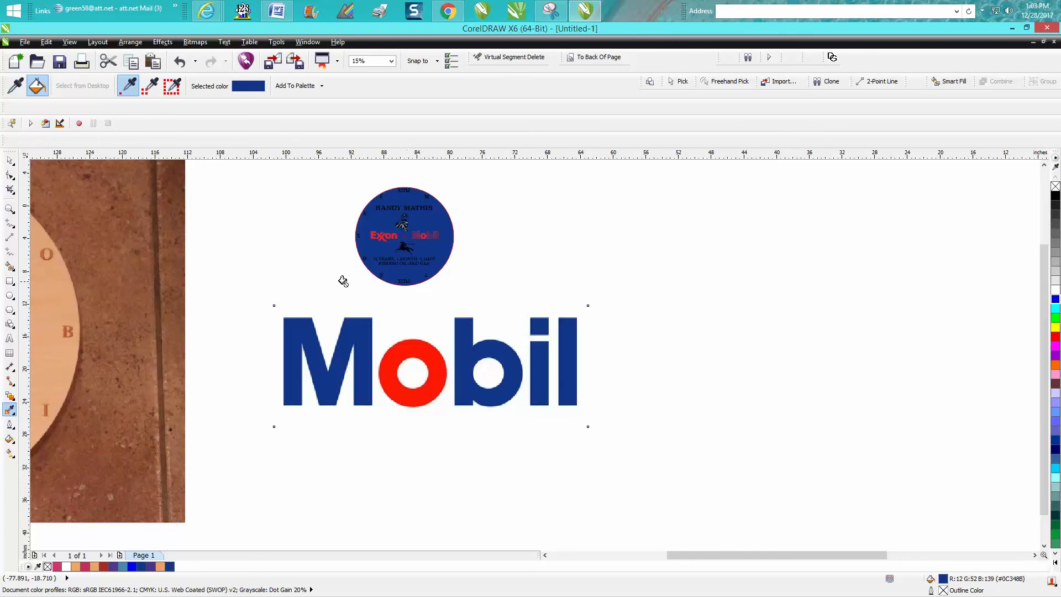
pyautogui.click(179, 61)
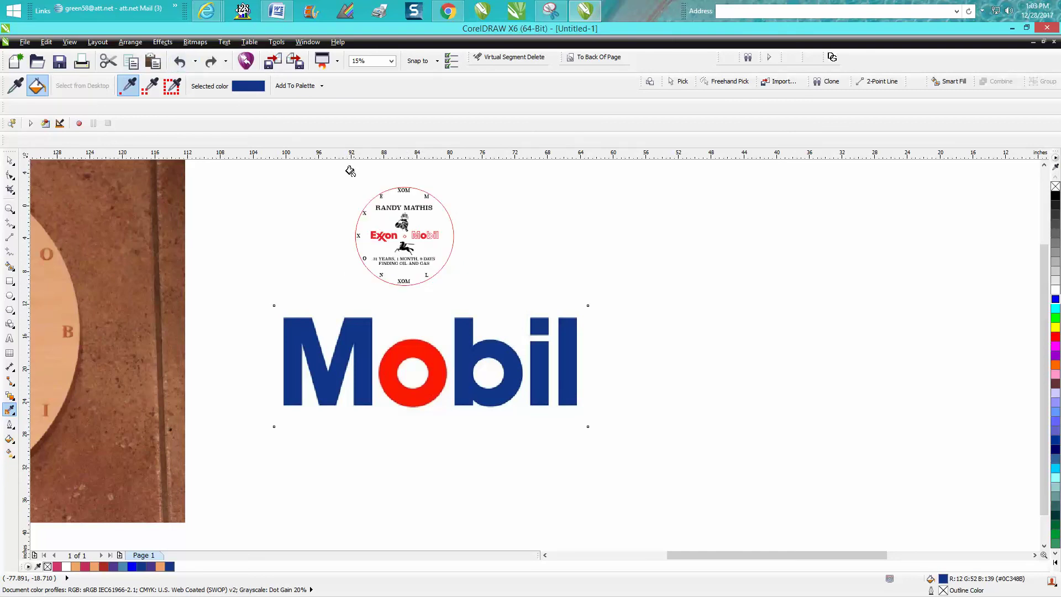
# Zoom into the round clock design and sample the Mobil lettering's blue
pyautogui.click(10, 209)
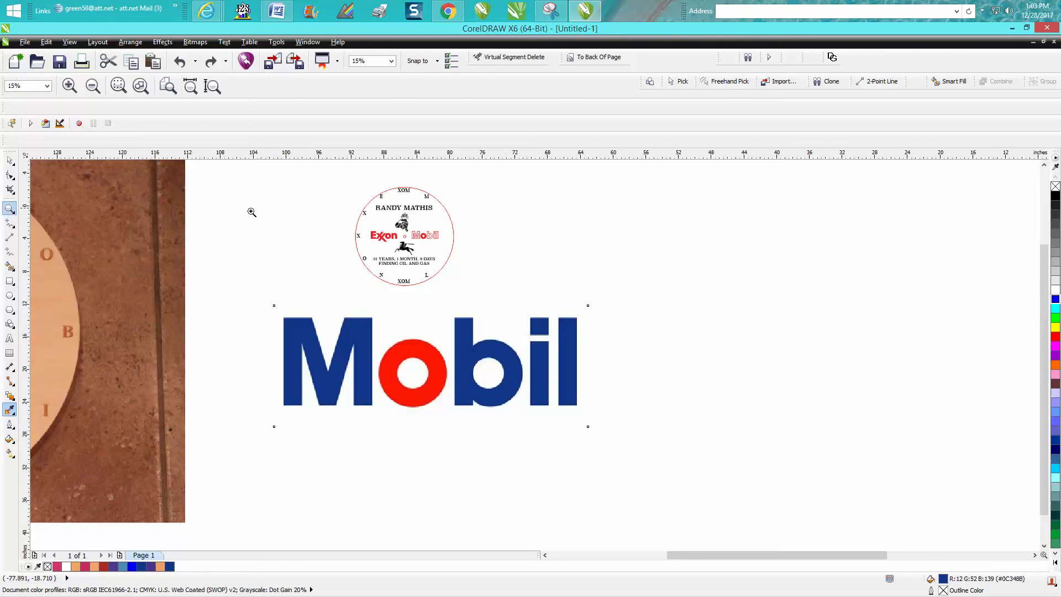
pyautogui.moveTo(347, 186); pyautogui.dragTo(478, 342)
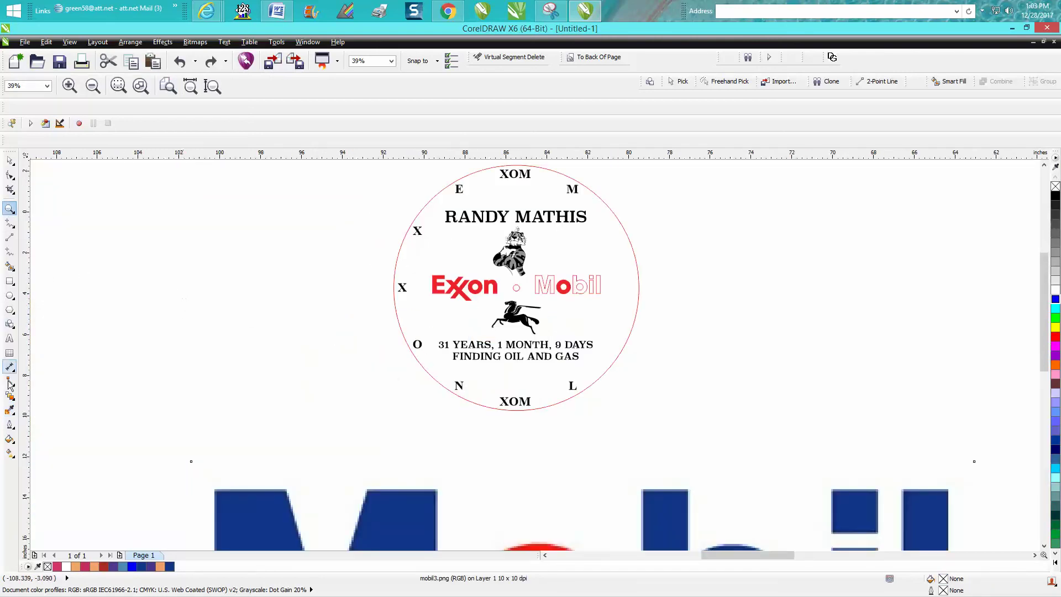
pyautogui.click(10, 410)
pyautogui.click(418, 498)
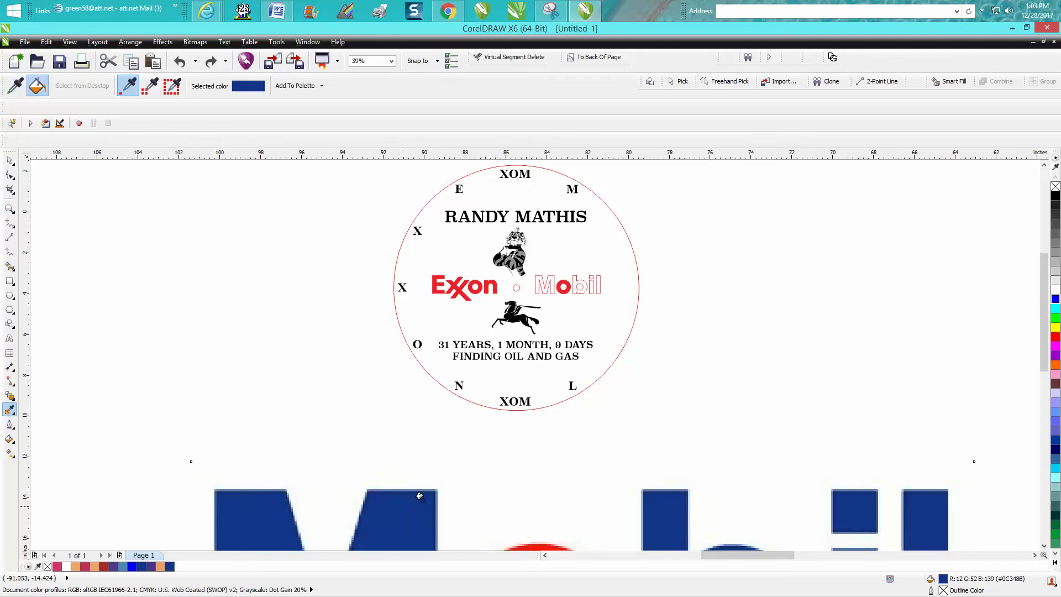
# Fill the M, o and l of Mobil solid blue, undoing the stray circle fill
pyautogui.click(540, 279)
pyautogui.click(558, 284)
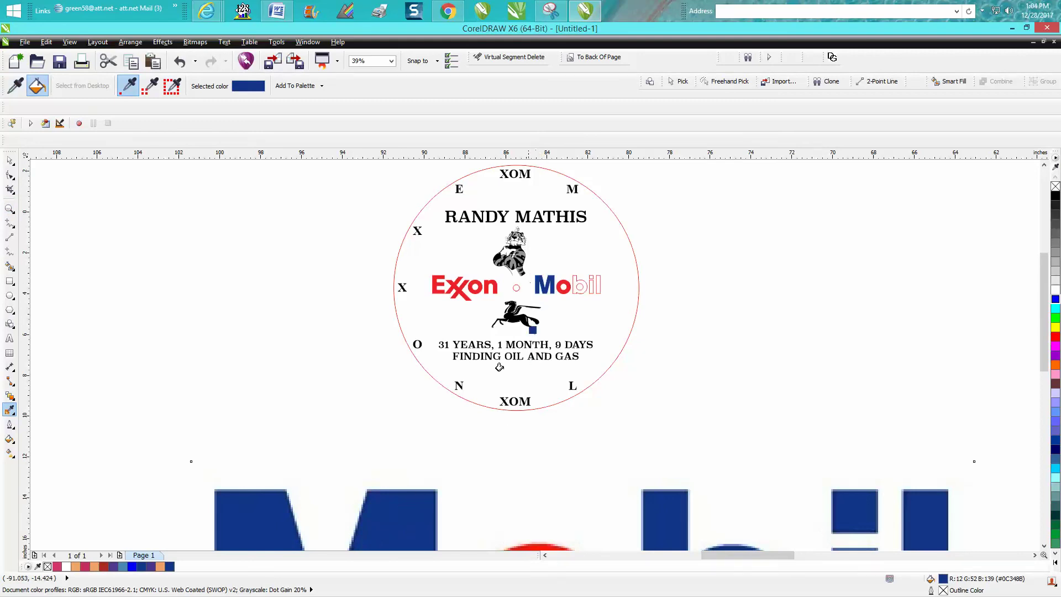
pyautogui.click(595, 282)
pyautogui.click(589, 282)
pyautogui.click(576, 277)
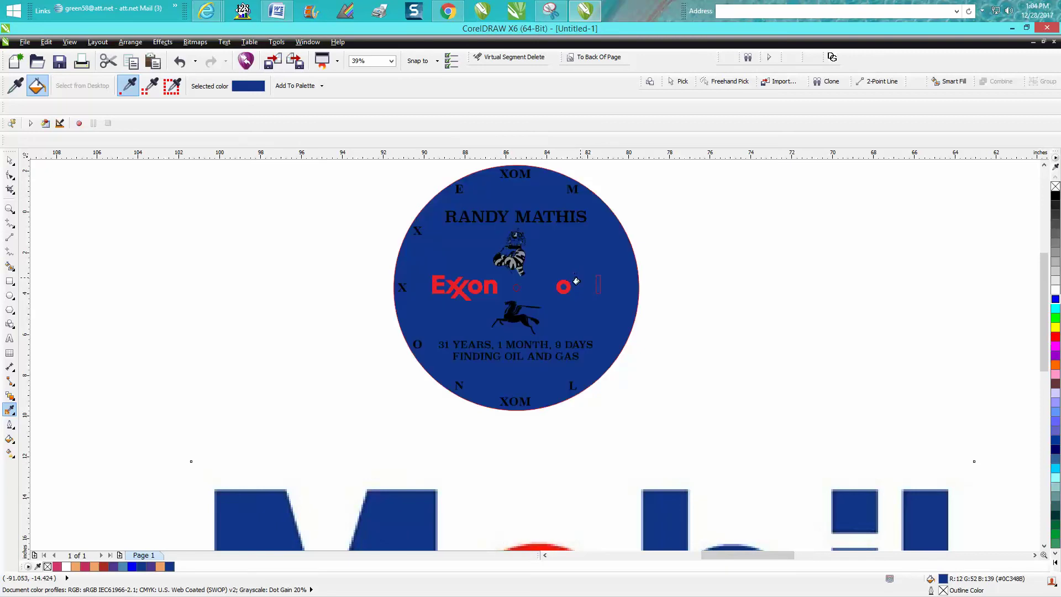
pyautogui.click(180, 61)
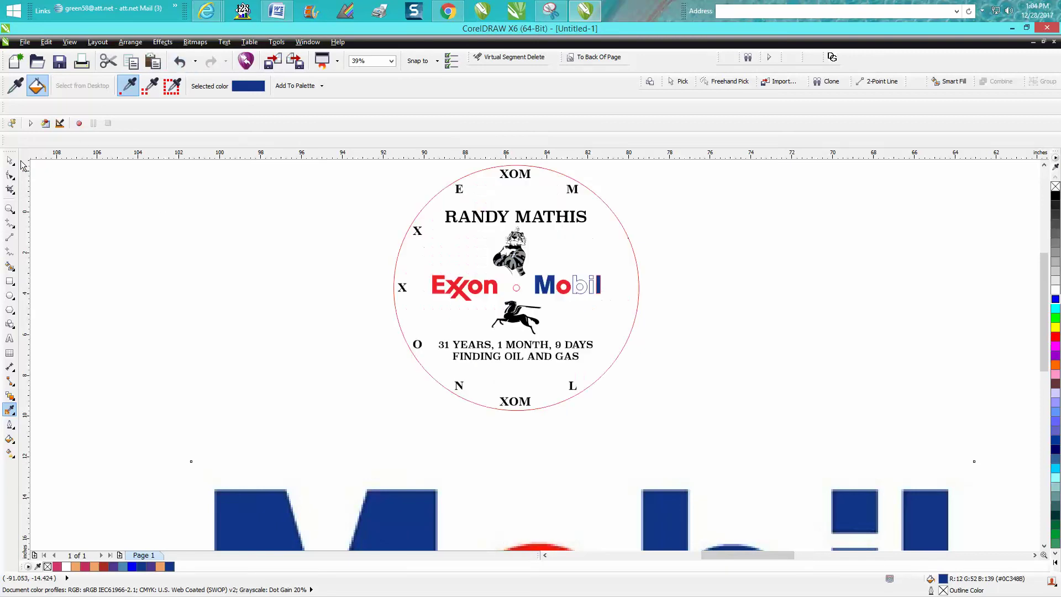
pyautogui.click(10, 208)
pyautogui.moveTo(482, 259); pyautogui.dragTo(685, 351)
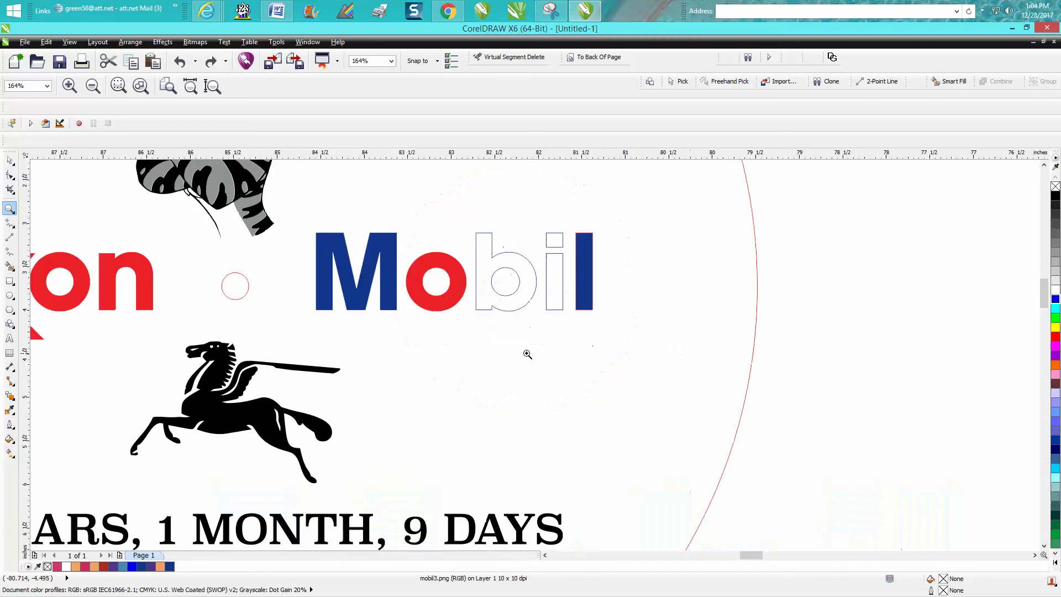
pyautogui.scroll(-3, 481, 318)
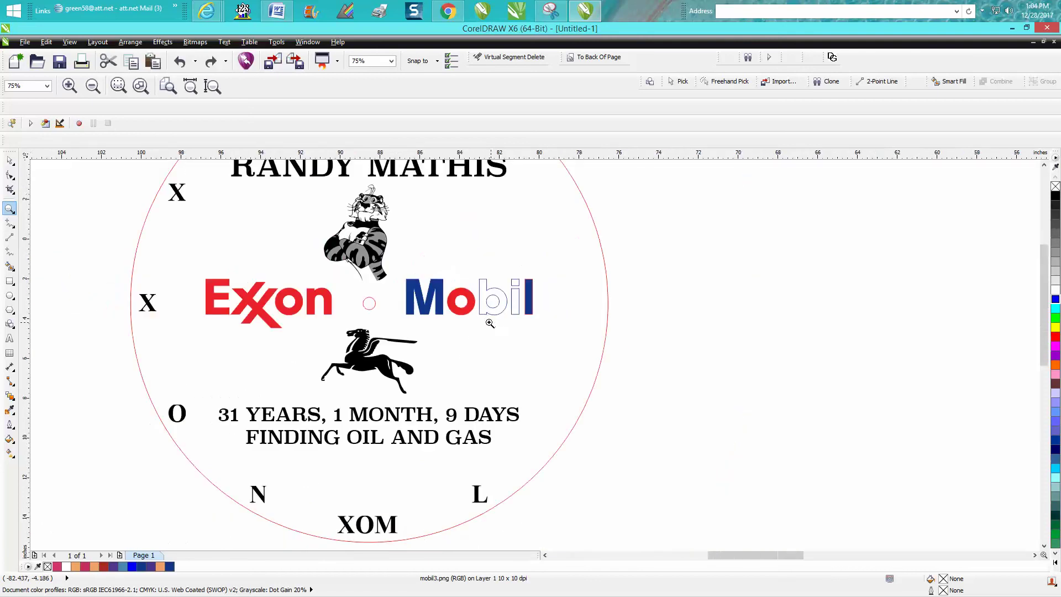
pyautogui.scroll(-1, 494, 329)
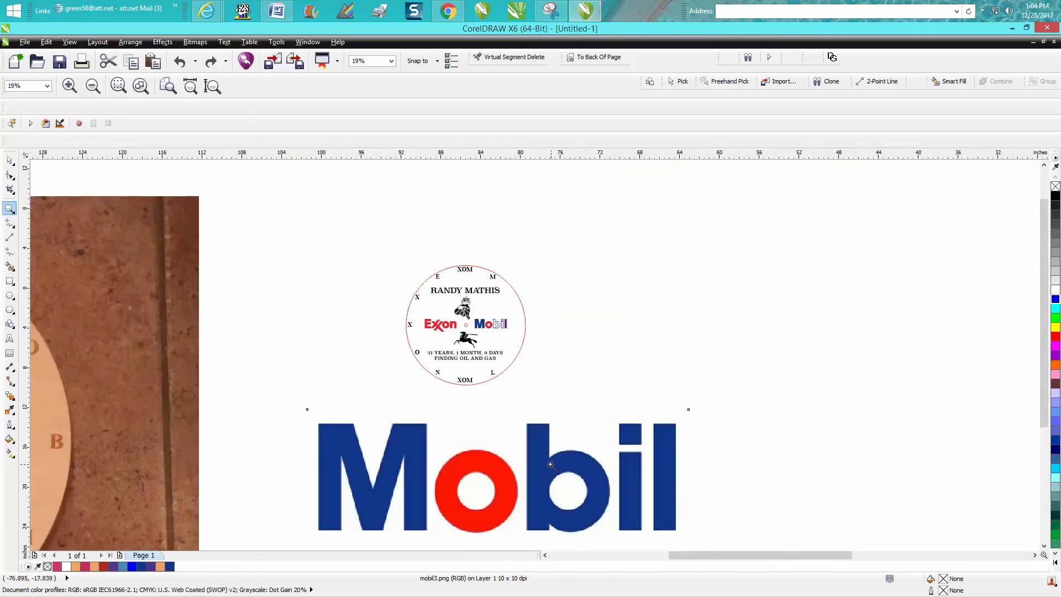
pyautogui.scroll(-1, 548, 465)
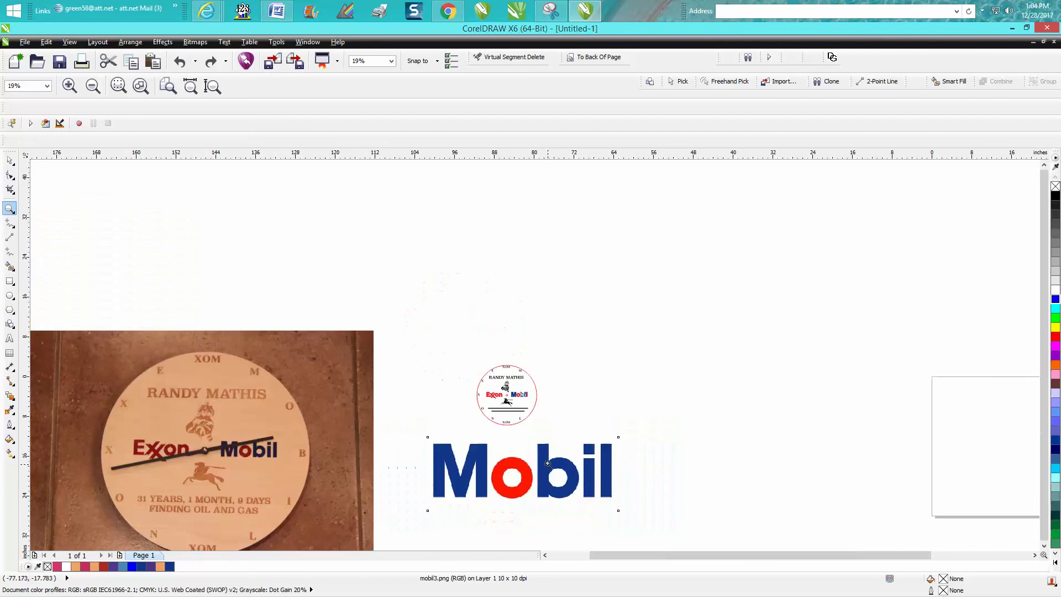
pyautogui.moveTo(126, 439); pyautogui.dragTo(329, 493)
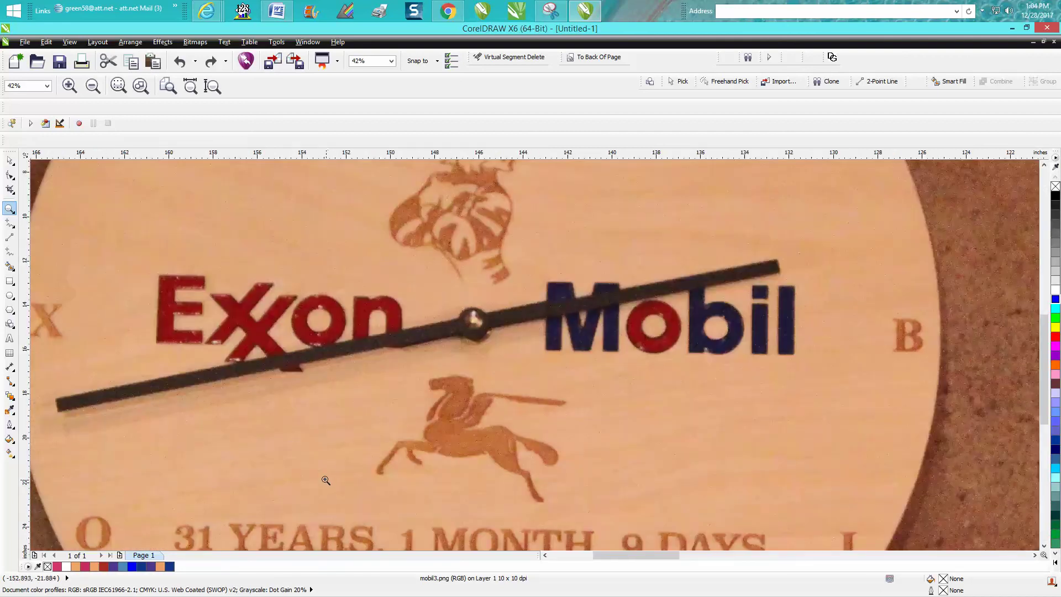
pyautogui.rightClick(324, 481)
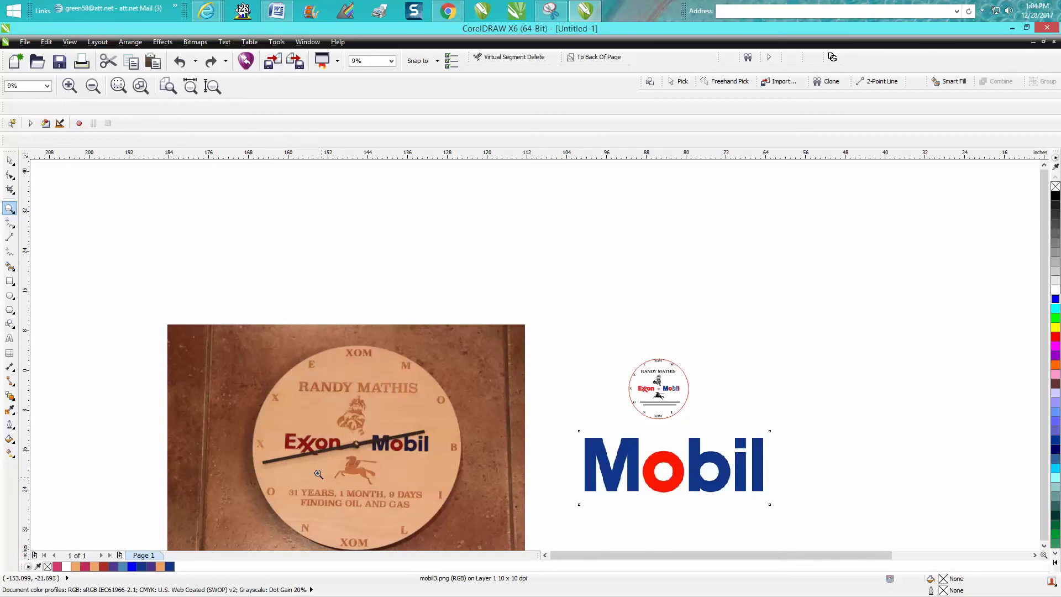
pyautogui.rightClick(371, 457)
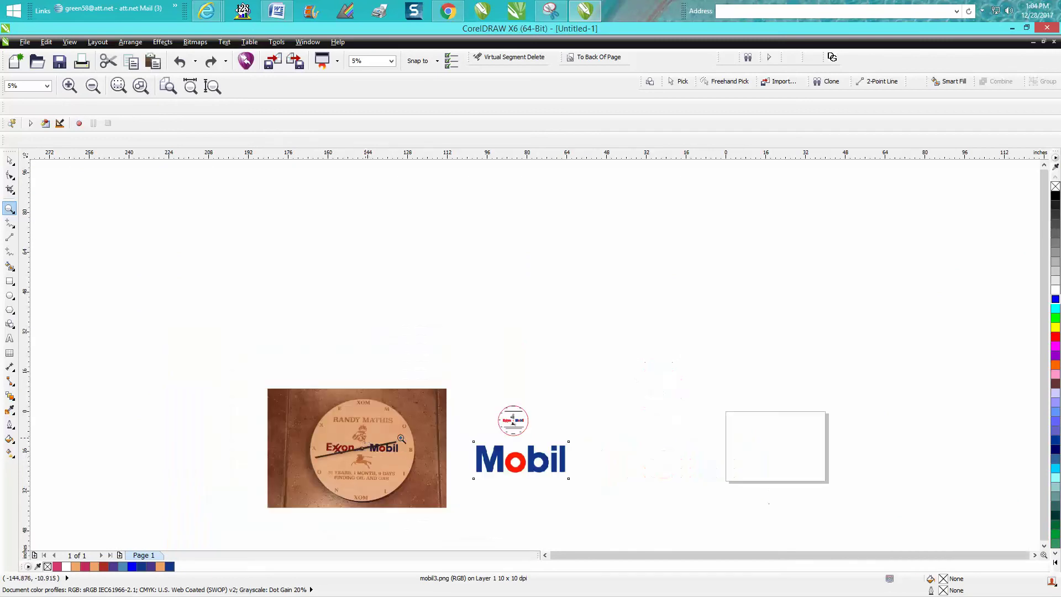
pyautogui.moveTo(462, 395); pyautogui.dragTo(595, 482)
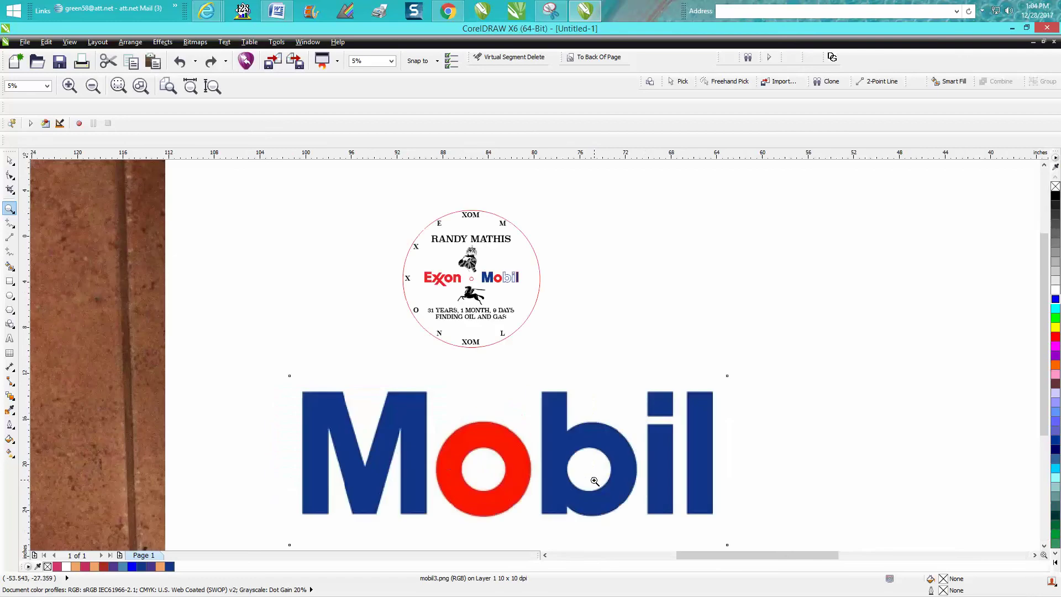
# Sample the red (#FF1403) from the Mobil logo's o, undoing the accidental clock-circle fill
pyautogui.click(10, 410)
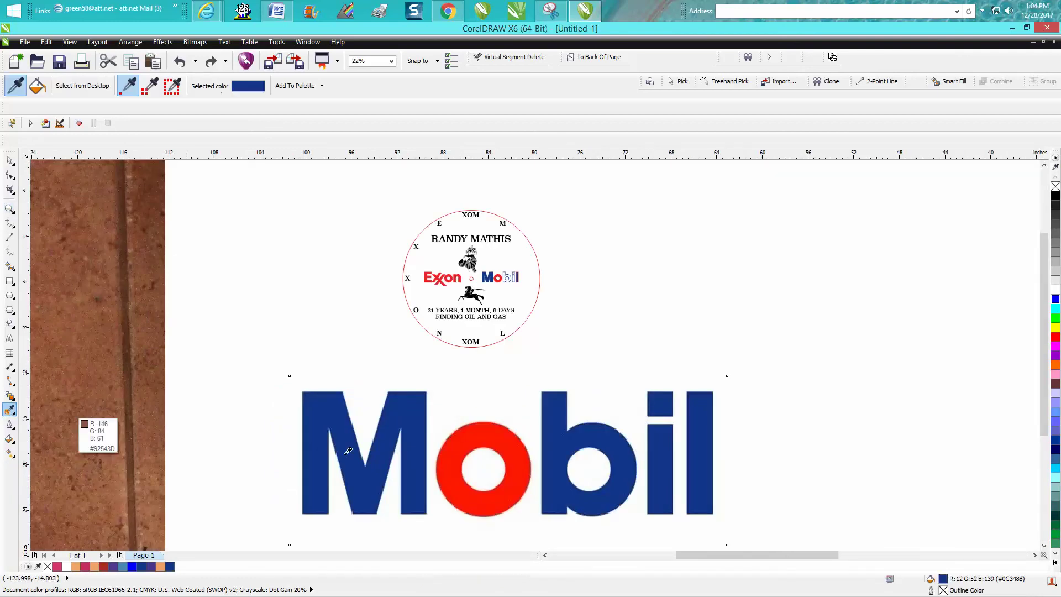
pyautogui.click(496, 437)
pyautogui.click(505, 288)
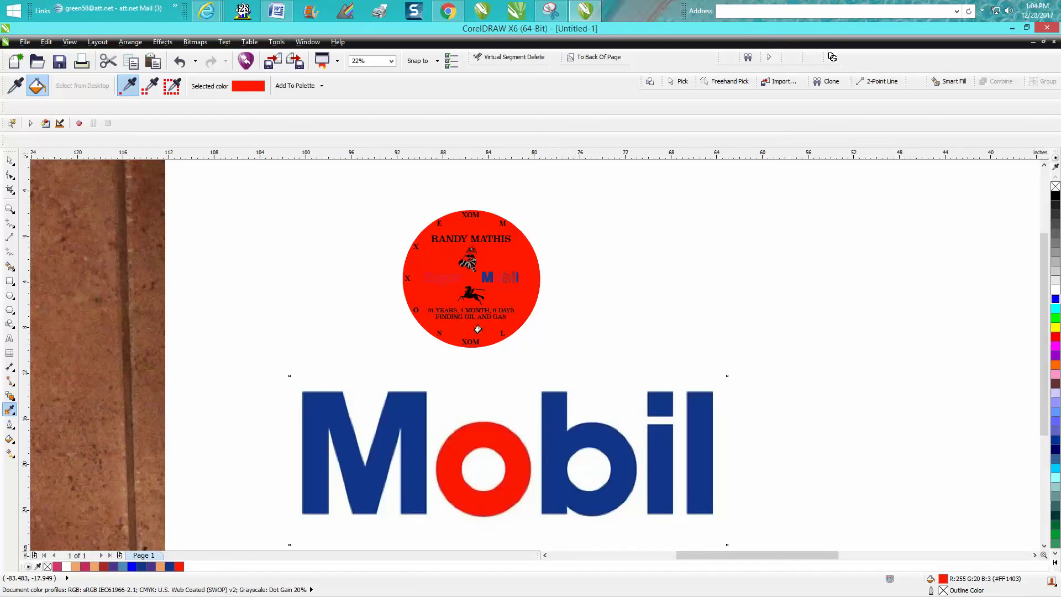
pyautogui.click(180, 61)
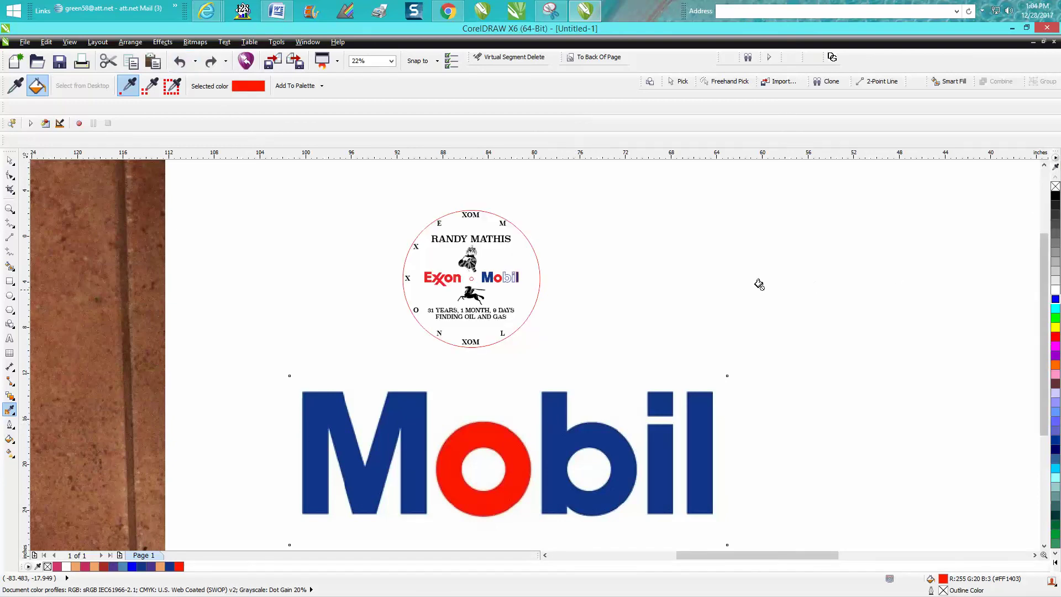